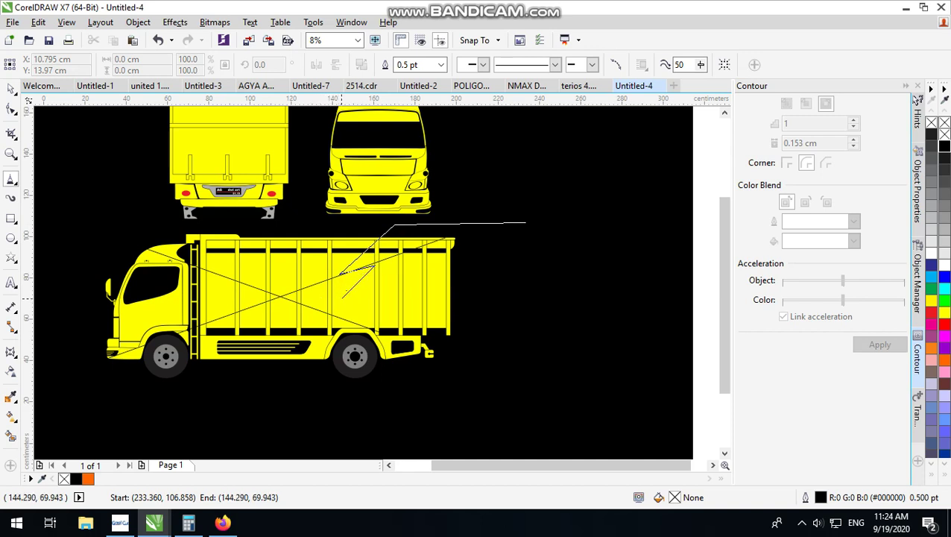
# Draw a closed angular shape about 156 by 79 cm over the side-view truck's rear half and fill it orange without an outline.
pyautogui.moveTo(342, 296)
pyautogui.mouseDown()
pyautogui.moveTo(294, 299)
pyautogui.moveTo(235, 415)
pyautogui.moveTo(231, 383)
pyautogui.moveTo(223, 385)
pyautogui.moveTo(302, 397)
pyautogui.moveTo(546, 374)
pyautogui.moveTo(525, 223)
pyautogui.mouseUp()
pyautogui.click(10, 88)
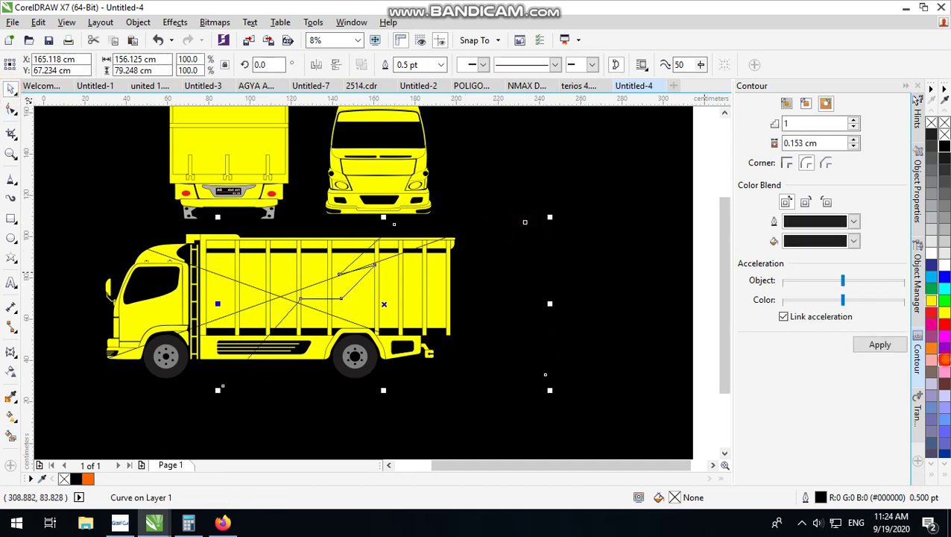
pyautogui.click(944, 360)
pyautogui.rightClick(943, 123)
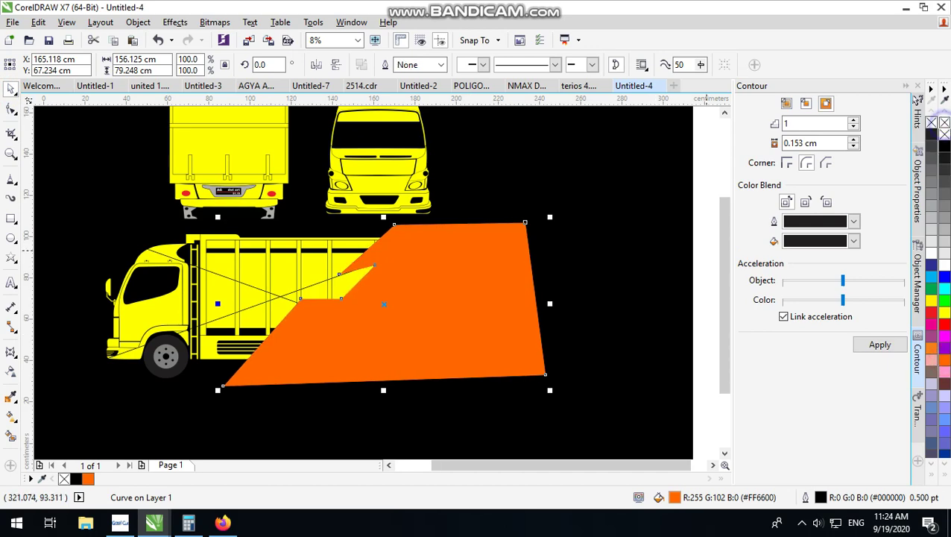
# PowerClip the orange shape inside the truck body, and add a slightly offset duplicate of it within the PowerClip contents.
pyautogui.moveTo(426, 310)
pyautogui.mouseDown()
pyautogui.moveTo(439, 314)
pyautogui.moveTo(422, 297)
pyautogui.mouseUp()
pyautogui.doubleClick(403, 287)
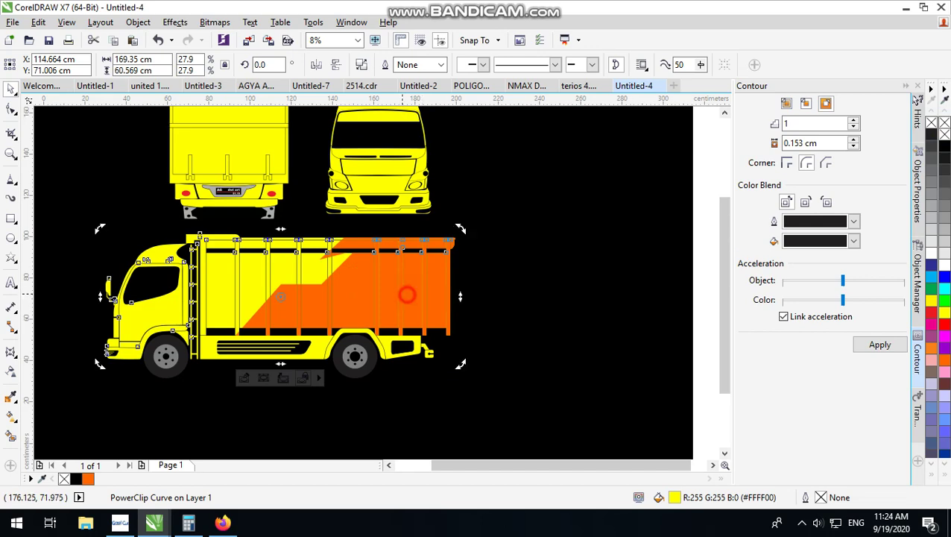
pyautogui.moveTo(480, 270); pyautogui.dragTo(506, 309)
pyautogui.scroll(1, 487, 300)
pyautogui.scroll(1, 486, 299)
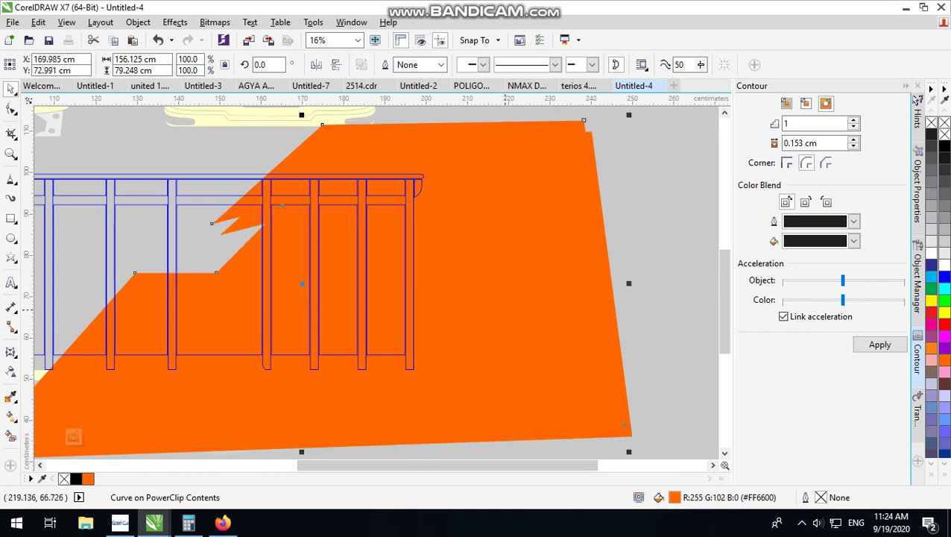
# Fill the back copy of the orange shape red and finish editing the PowerClip contents.
pyautogui.rightClick(504, 309)
pyautogui.moveTo(566, 352)
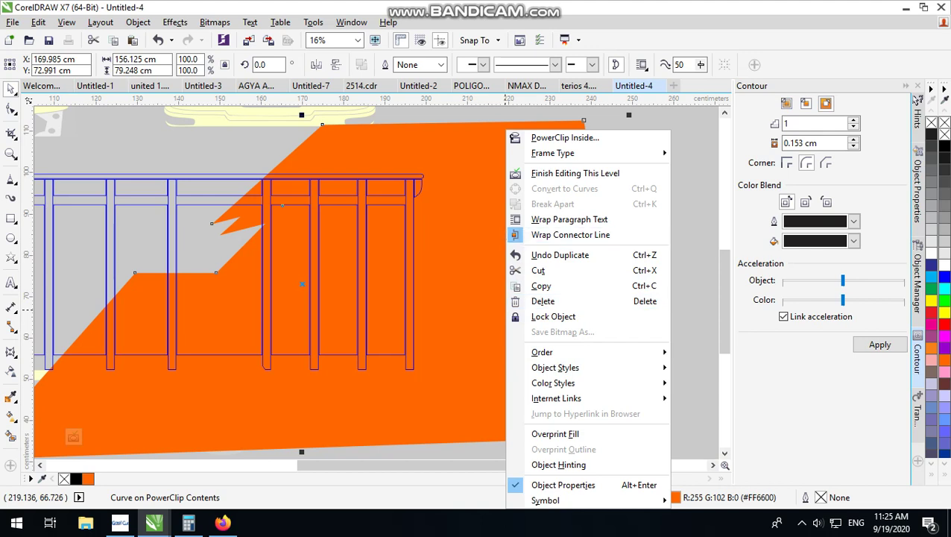
pyautogui.click(249, 149)
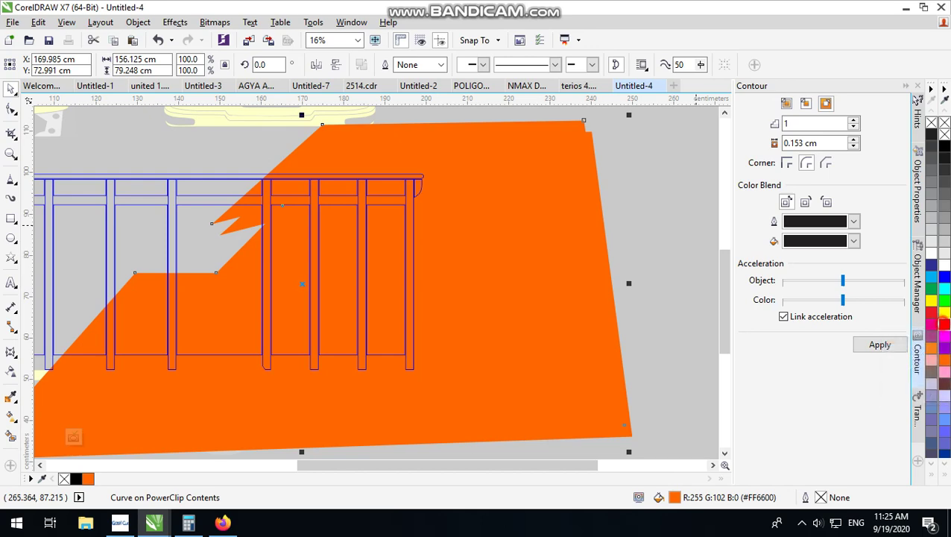
pyautogui.rightClick(944, 322)
pyautogui.scroll(-4, 676, 275)
pyautogui.click(675, 275)
pyautogui.scroll(2, 426, 280)
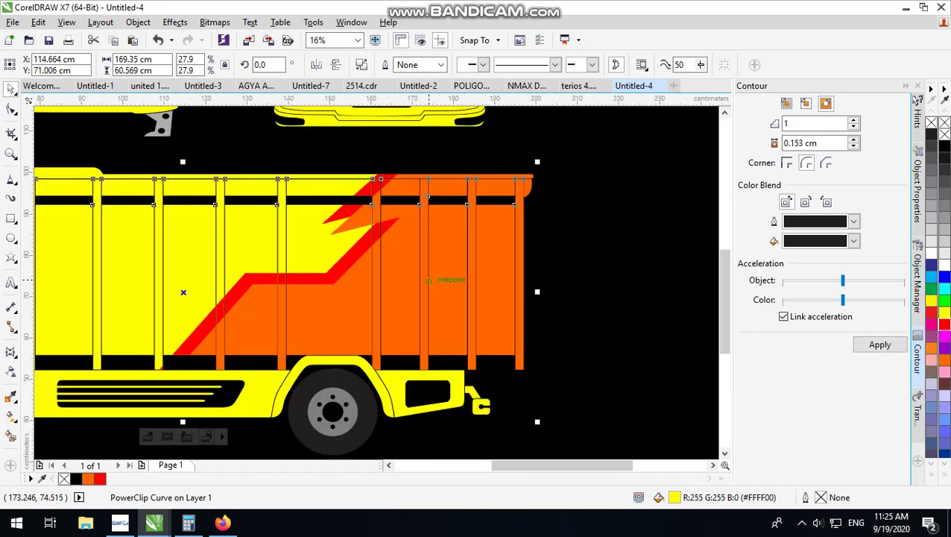
# Recolour the back copy of the angular shape to black within the truck body's PowerClip and finish editing.
pyautogui.keyDown('ctrl'); pyautogui.click(431, 272); pyautogui.keyUp('ctrl')
pyautogui.click(498, 128)
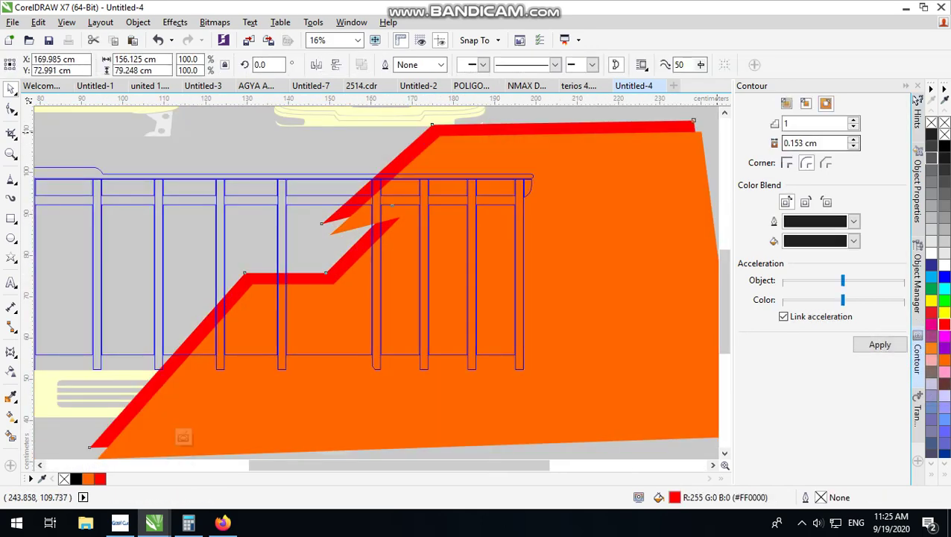
pyautogui.rightClick(944, 146)
pyautogui.click(284, 143)
pyautogui.keyDown('ctrl'); pyautogui.click(284, 143); pyautogui.keyUp('ctrl')
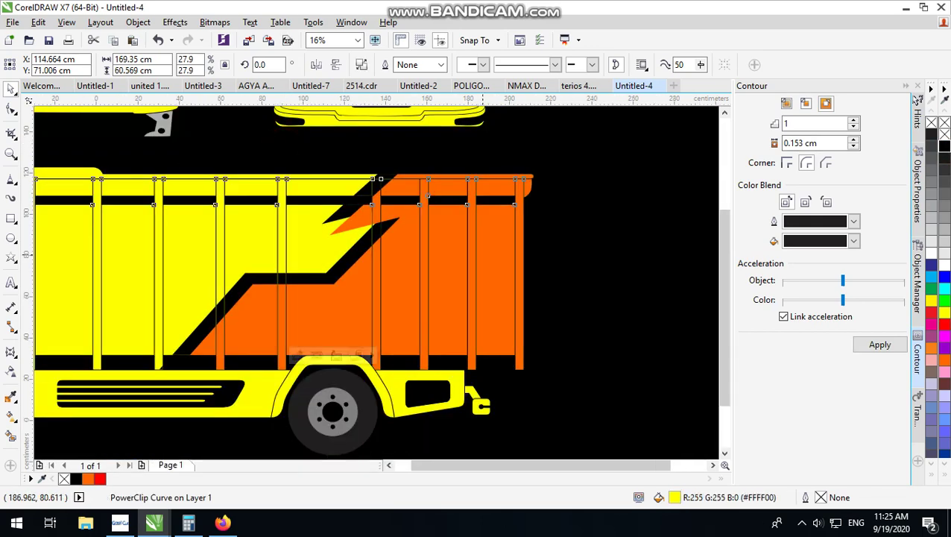
pyautogui.scroll(-4, 454, 267)
pyautogui.click(648, 220)
# Add the artistic text "DO'A IBU" on the yellow part of the side-view truck's cargo box.
pyautogui.scroll(4, 456, 203)
pyautogui.scroll(-2, 393, 283)
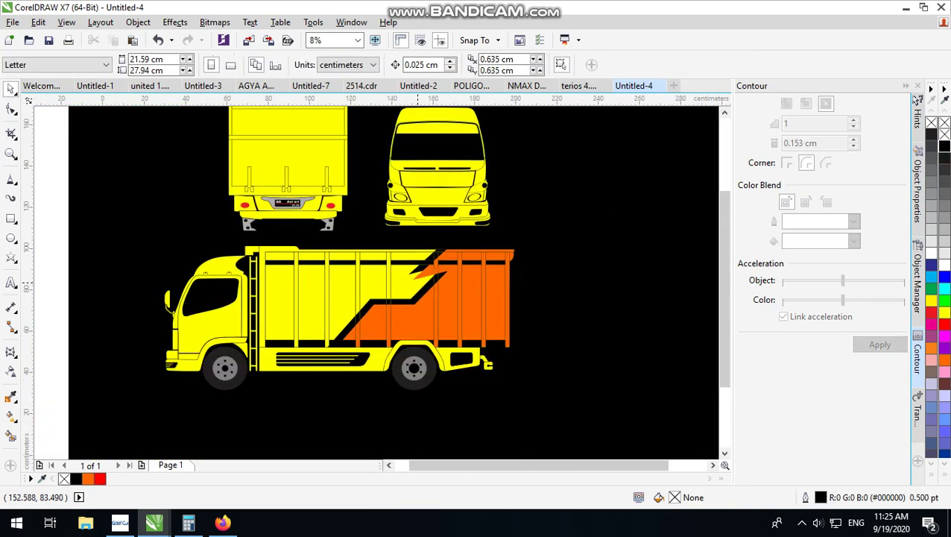
pyautogui.scroll(-2, 393, 283)
pyautogui.click(597, 251)
pyautogui.scroll(4, 353, 314)
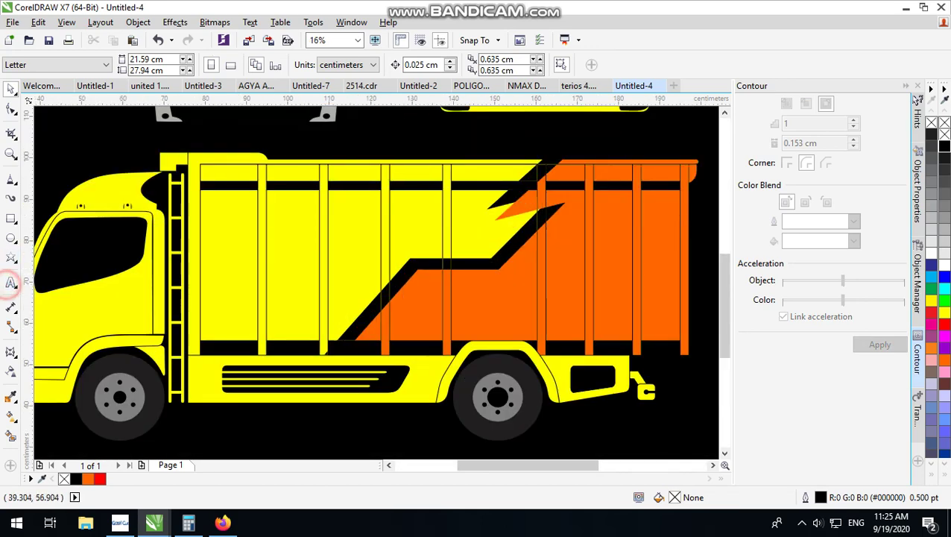
pyautogui.click(11, 281)
pyautogui.scroll(-4, 205, 250)
pyautogui.scroll(4, 218, 263)
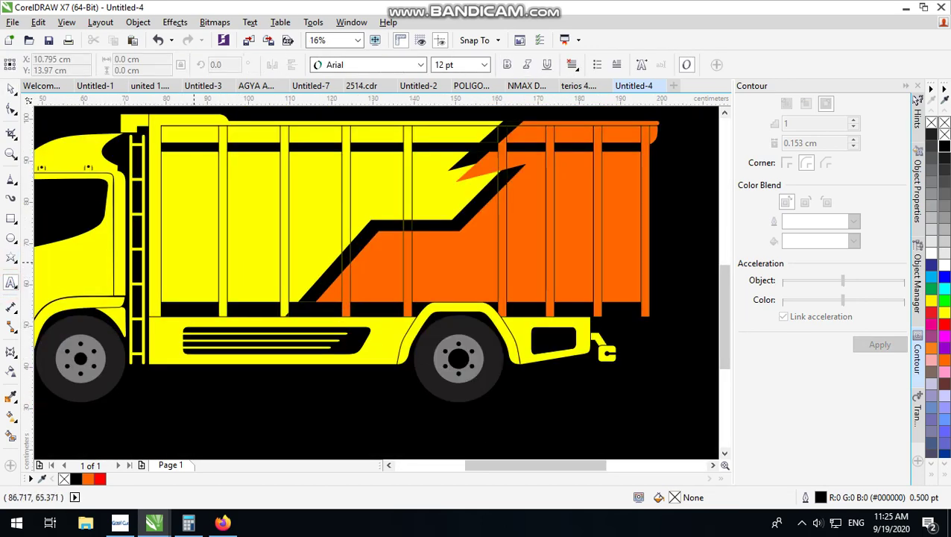
pyautogui.click(193, 262)
pyautogui.scroll(2, 193, 262)
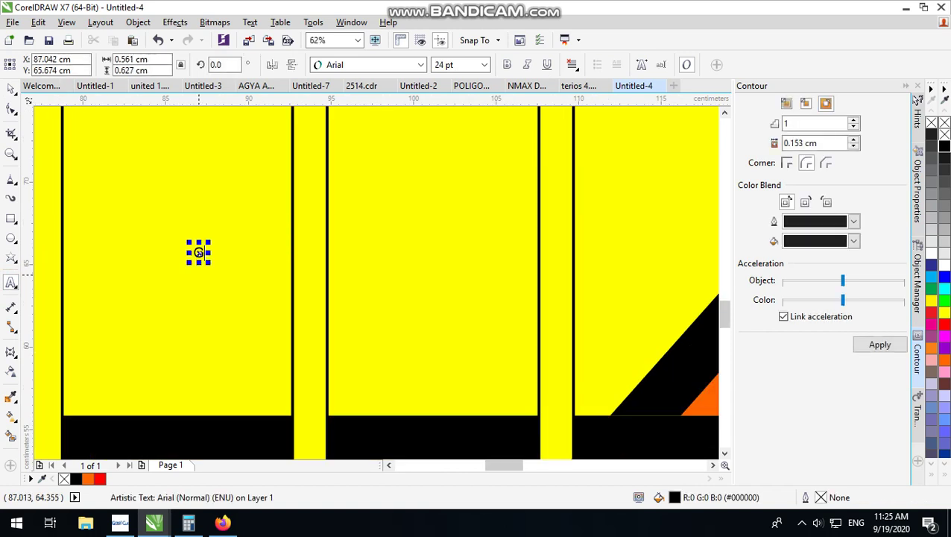
pyautogui.press('BackSpace')
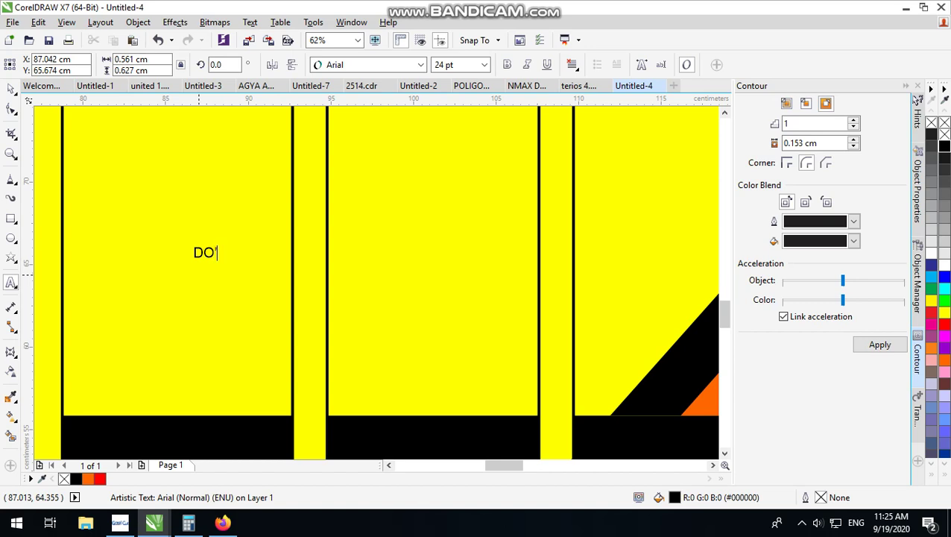
pyautogui.write("DO'A IBU")
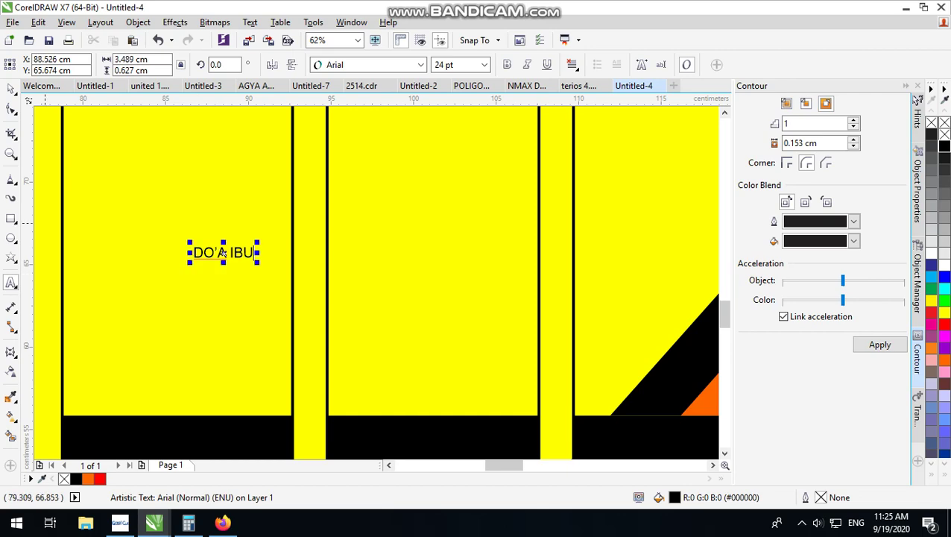
# Enlarge the "DO'A IBU" text to about 66 cm wide and move it onto the lower middle of the cargo box.
pyautogui.scroll(-4, 222, 253)
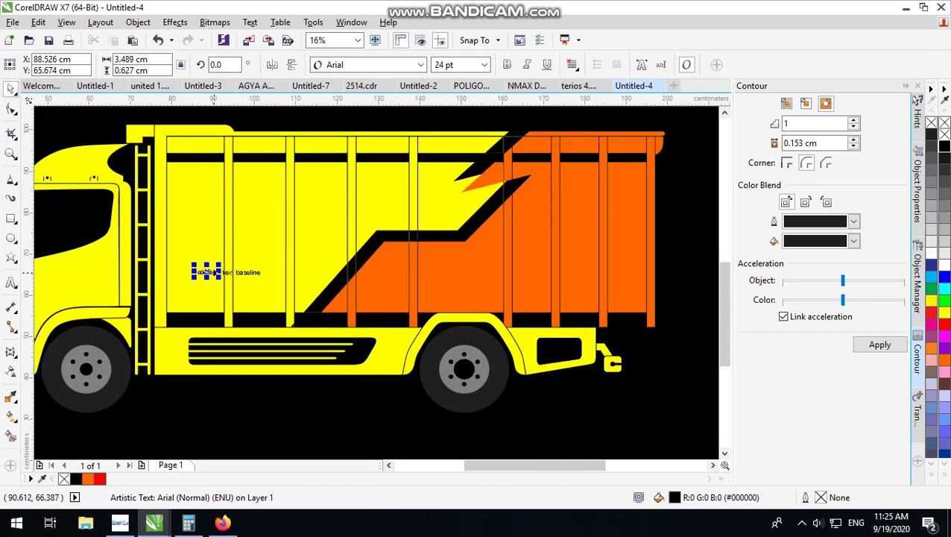
pyautogui.moveTo(219, 265); pyautogui.dragTo(475, 218)
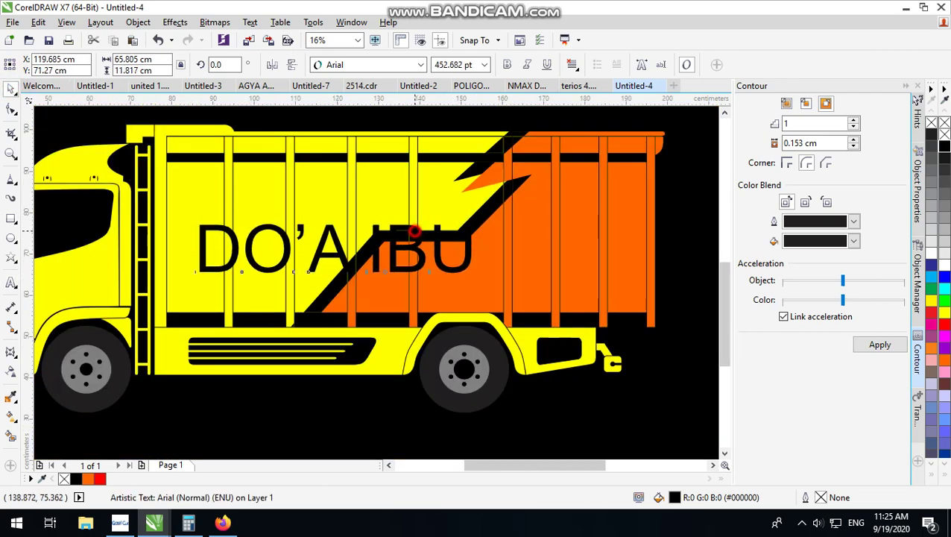
pyautogui.moveTo(336, 249); pyautogui.dragTo(380, 274)
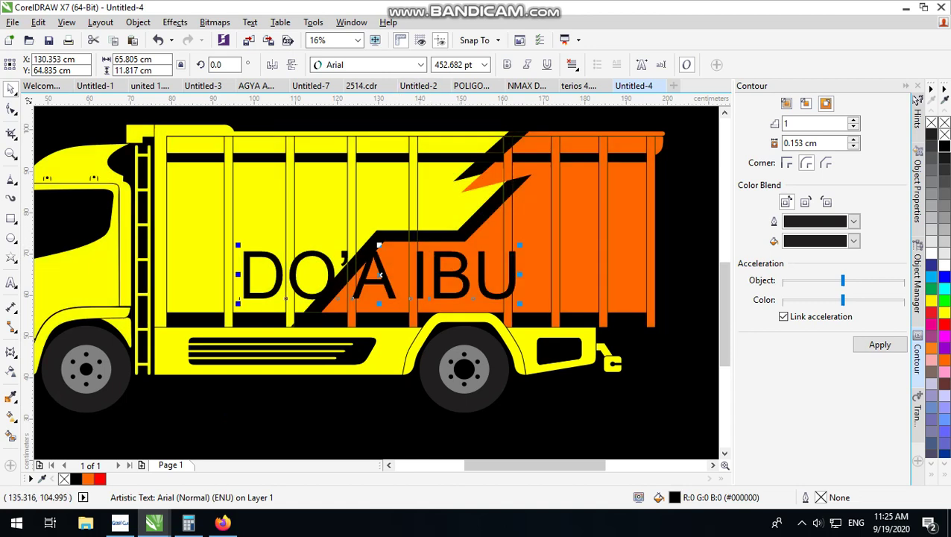
# Change the text's font to sd prostreet and enlarge it to about 91 cm wide across the lower cargo box.
pyautogui.click(403, 60)
pyautogui.click(421, 65)
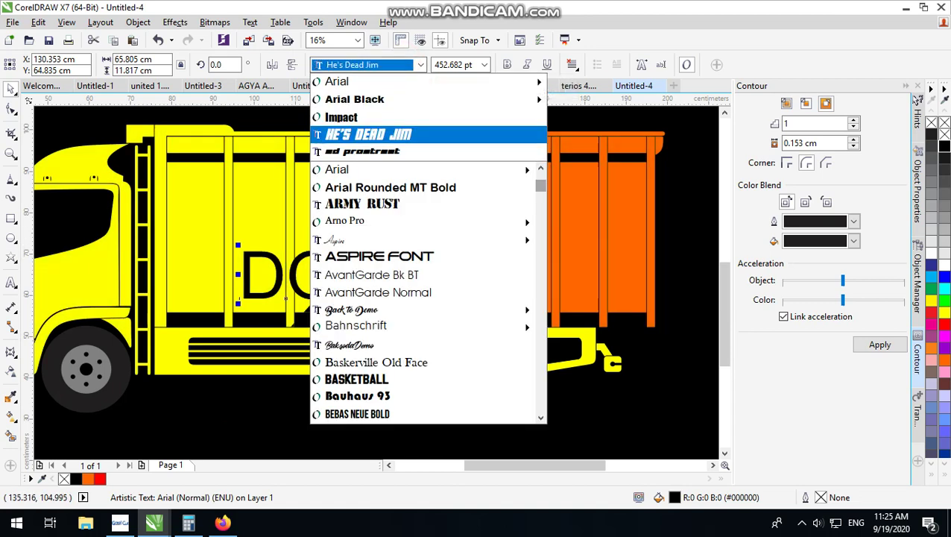
pyautogui.press('Down')
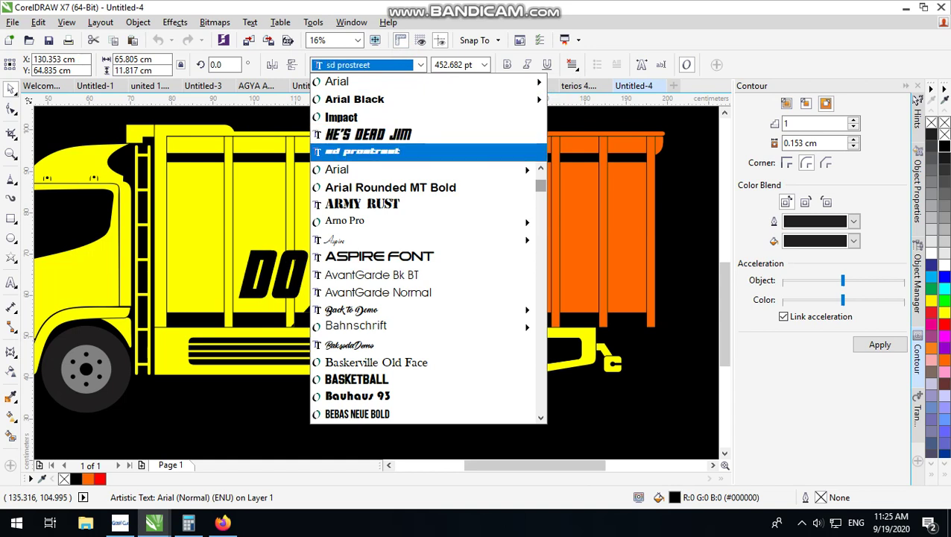
pyautogui.press('Return')
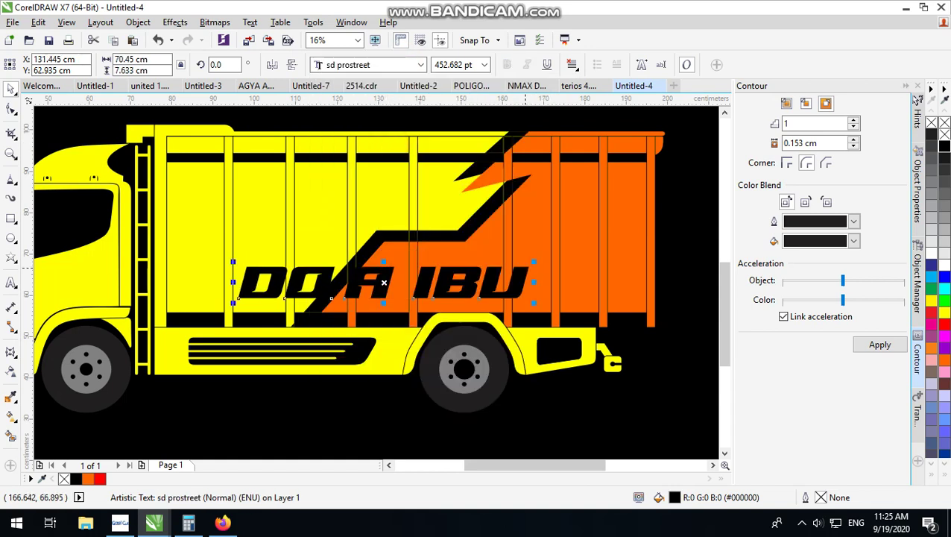
pyautogui.moveTo(534, 262); pyautogui.dragTo(617, 256)
pyautogui.moveTo(418, 264); pyautogui.dragTo(371, 278)
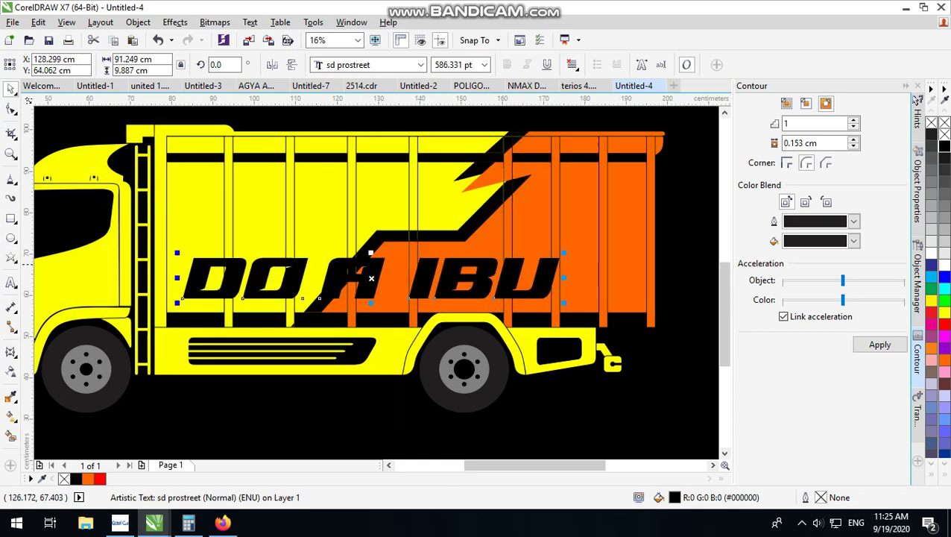
# Set only the apostrophe in "DO'A IBU" to the Arial font.
pyautogui.click(10, 282)
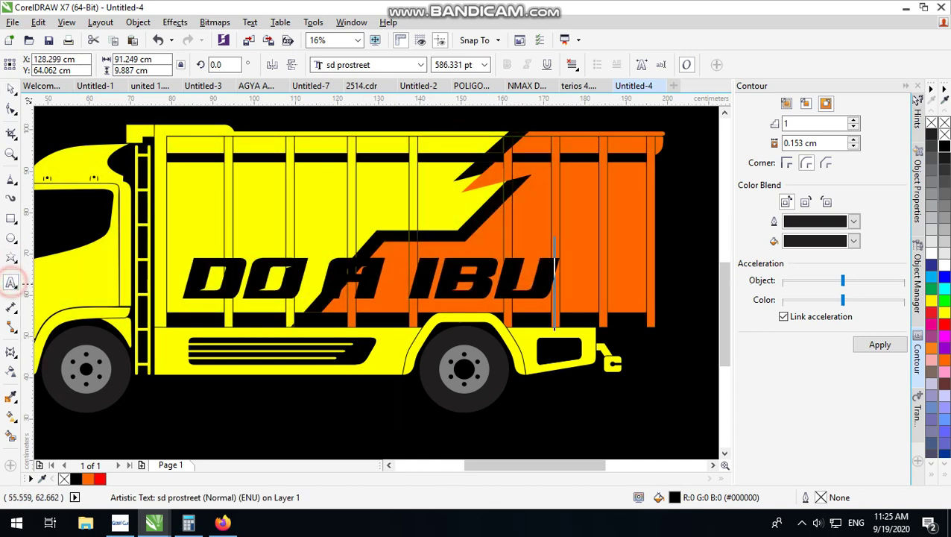
pyautogui.click(312, 283)
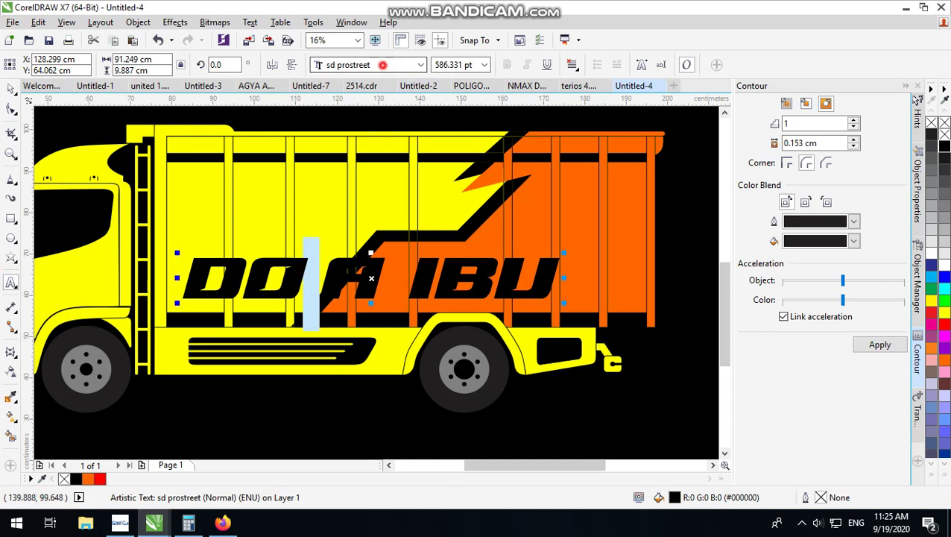
pyautogui.click(421, 65)
pyautogui.click(378, 97)
pyautogui.write("'")
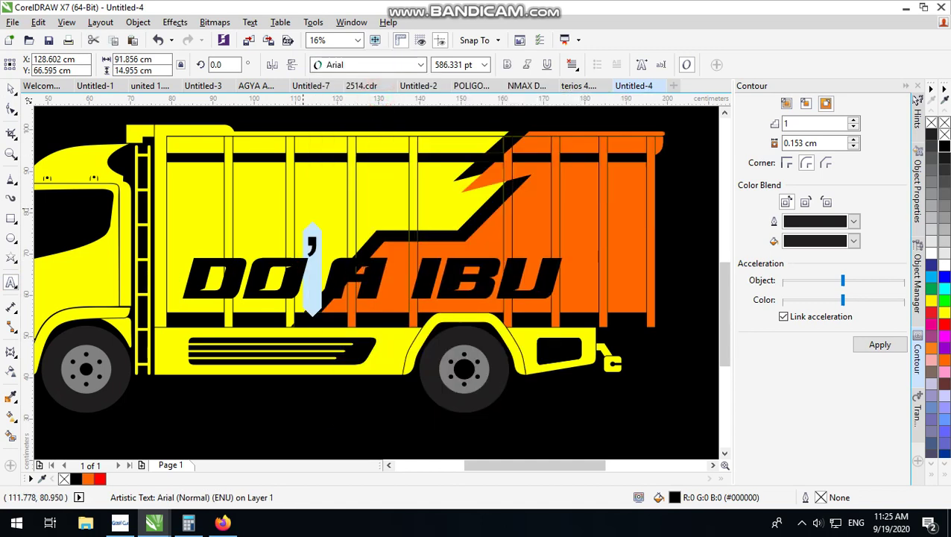
pyautogui.click(10, 89)
pyautogui.scroll(1, 339, 283)
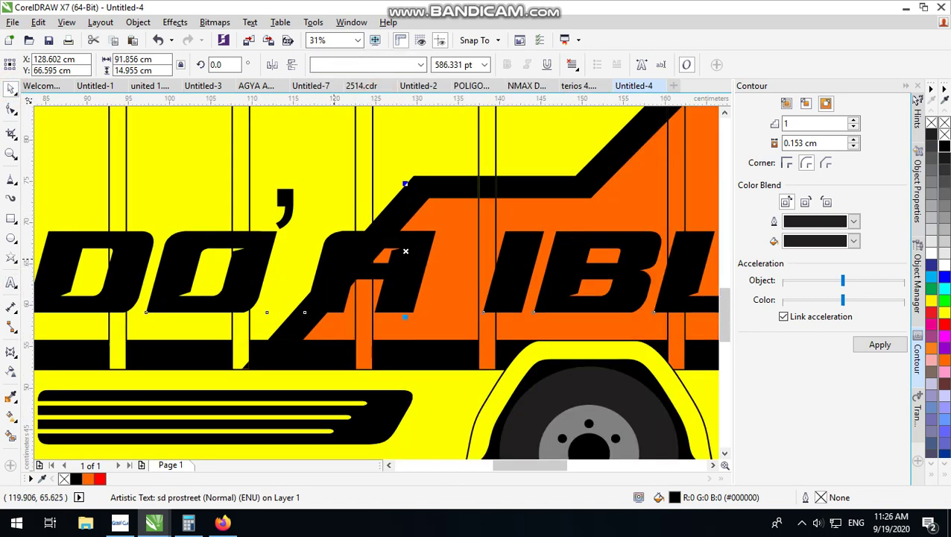
pyautogui.scroll(-2, 406, 252)
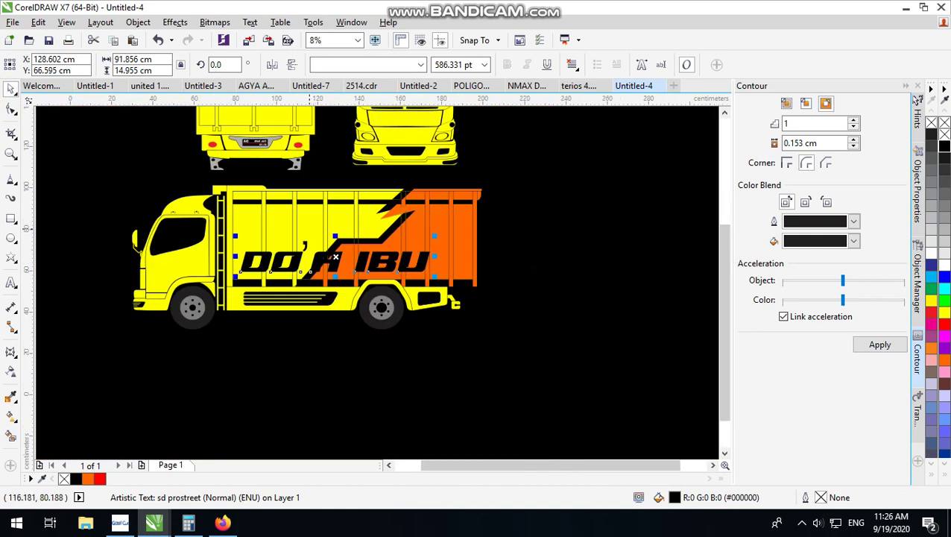
# Place the "DO'A IBU" text inside the truck body's PowerClip.
pyautogui.rightClick(309, 228)
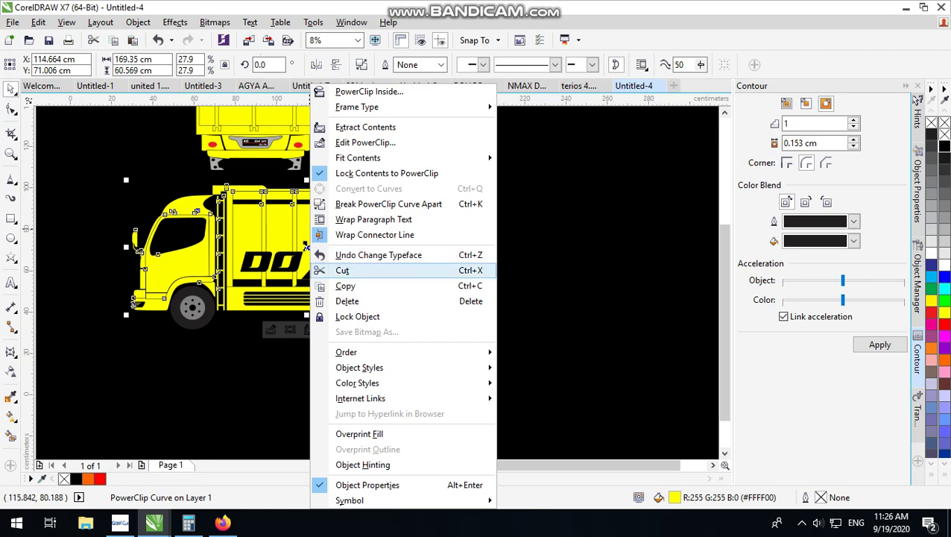
pyautogui.scroll(-2, 311, 285)
pyautogui.click(508, 246)
pyautogui.scroll(3, 321, 293)
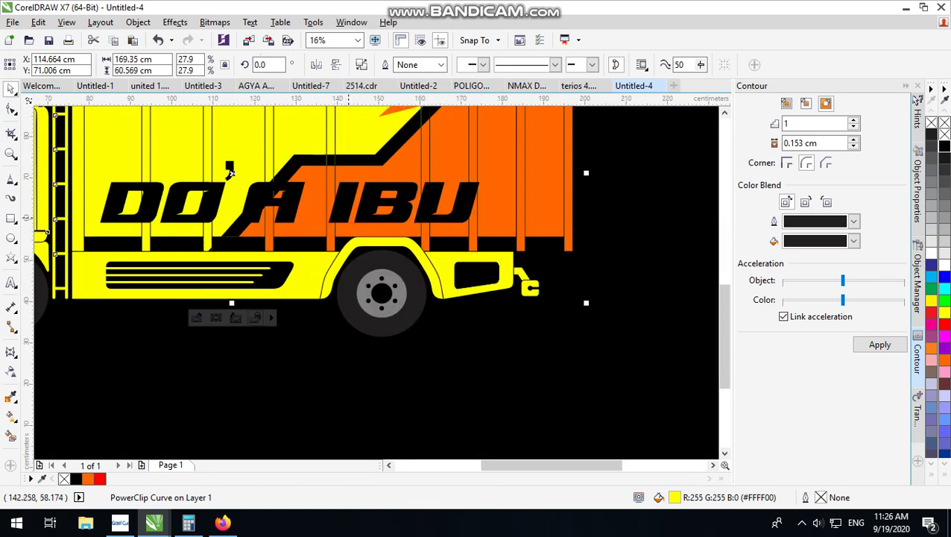
pyautogui.click(346, 214)
pyautogui.rightClick(335, 201)
pyautogui.click(387, 211)
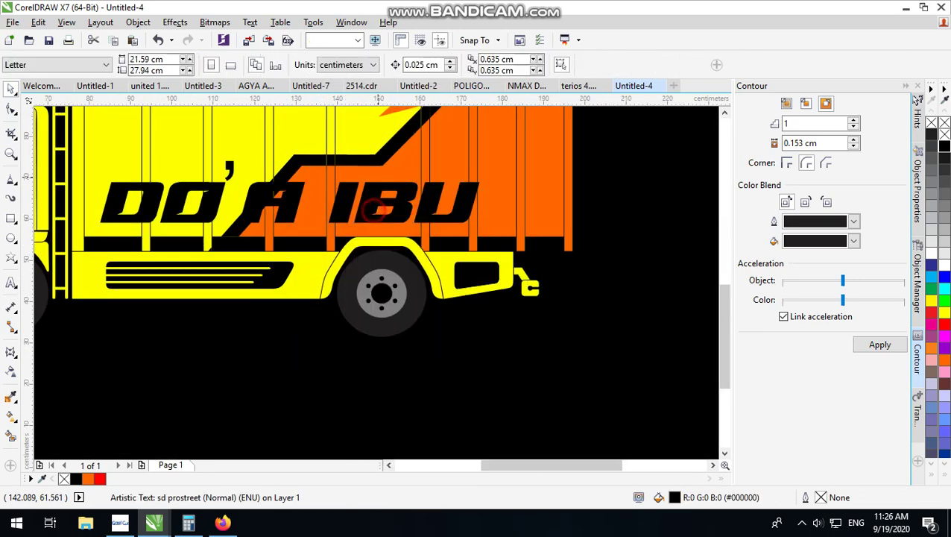
pyautogui.click(231, 170)
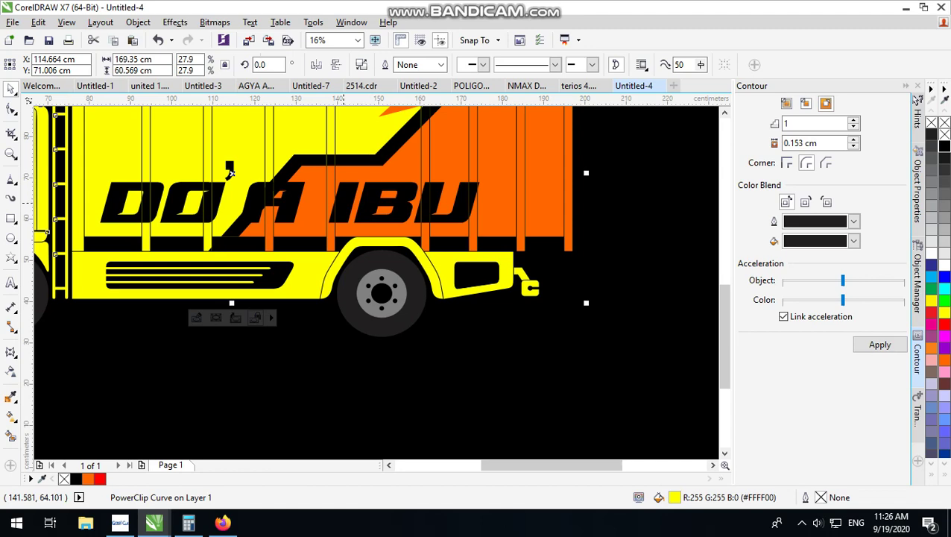
# Edit the truck body's PowerClip contents, converting the "DO'A IBU" text to curves and breaking it apart into separate shapes.
pyautogui.scroll(-1, 409, 284)
pyautogui.keyDown('ctrl'); pyautogui.click(396, 226); pyautogui.keyUp('ctrl')
pyautogui.scroll(2, 327, 238)
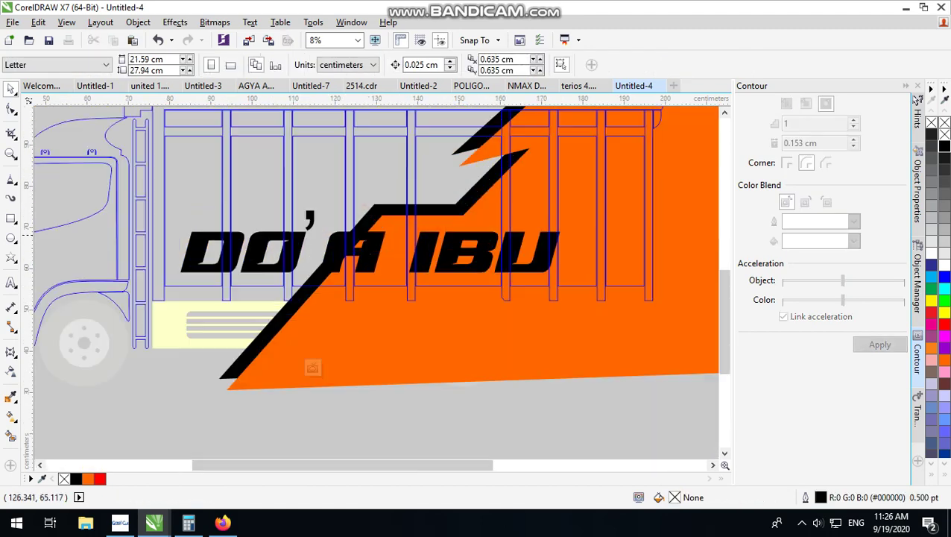
pyautogui.click(297, 206)
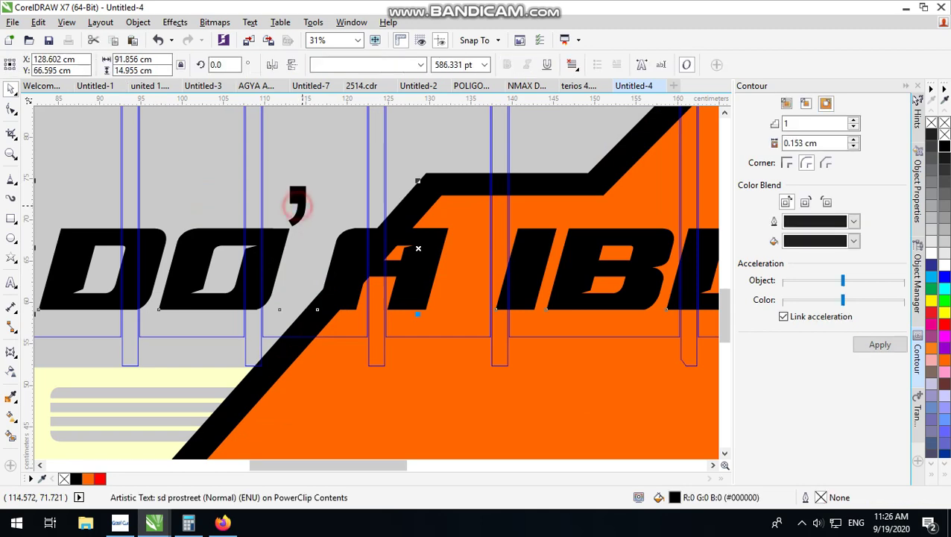
pyautogui.hotkey('ctrl', 'q')
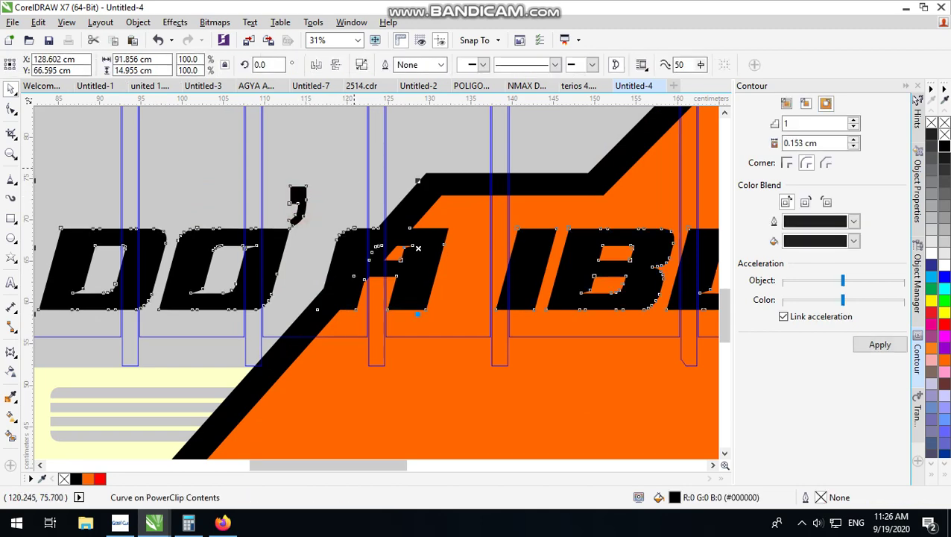
pyautogui.click(361, 64)
pyautogui.scroll(-2, 302, 200)
pyautogui.click(359, 369)
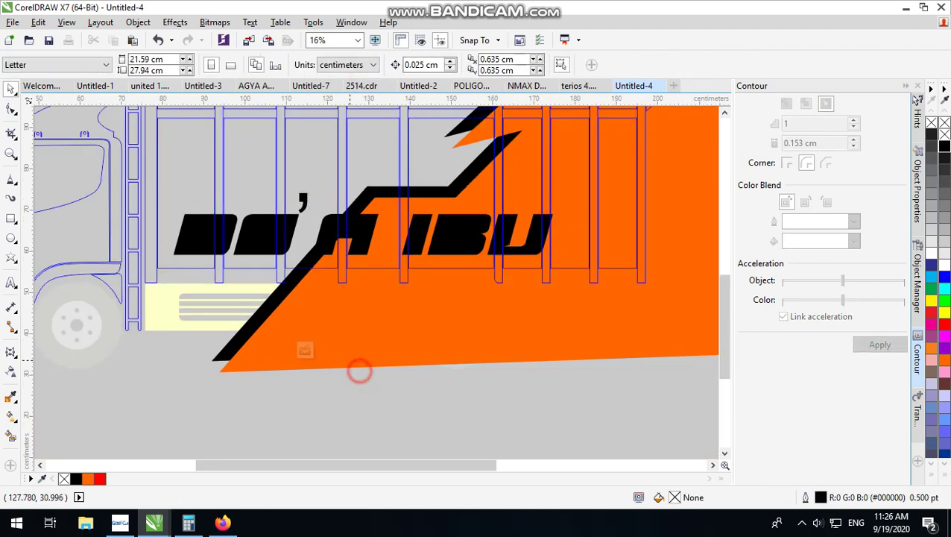
# Move the letter A, including its inner shape, about 1.4 cm left toward the apostrophe.
pyautogui.scroll(3, 319, 251)
pyautogui.scroll(-1, 318, 252)
pyautogui.moveTo(319, 251); pyautogui.dragTo(479, 393)
pyautogui.click(405, 308)
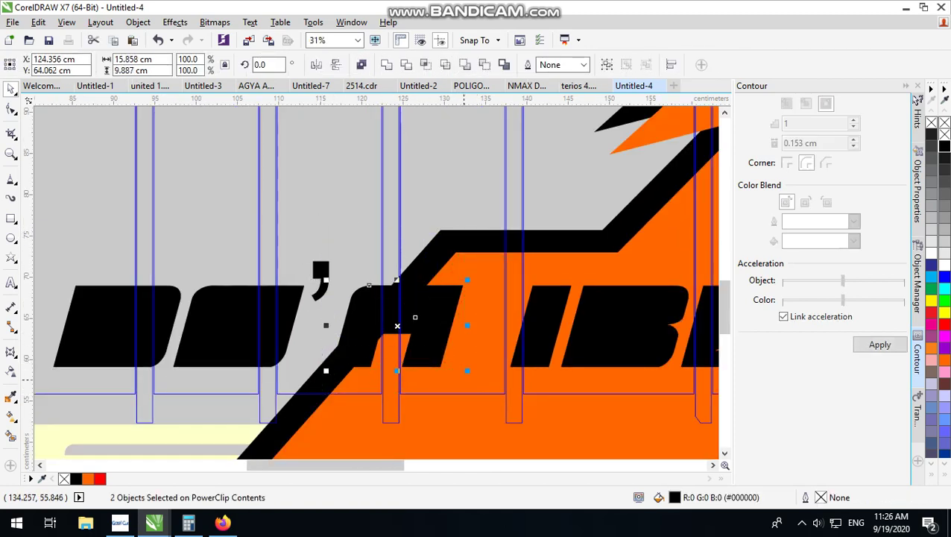
pyautogui.moveTo(438, 303); pyautogui.dragTo(428, 303)
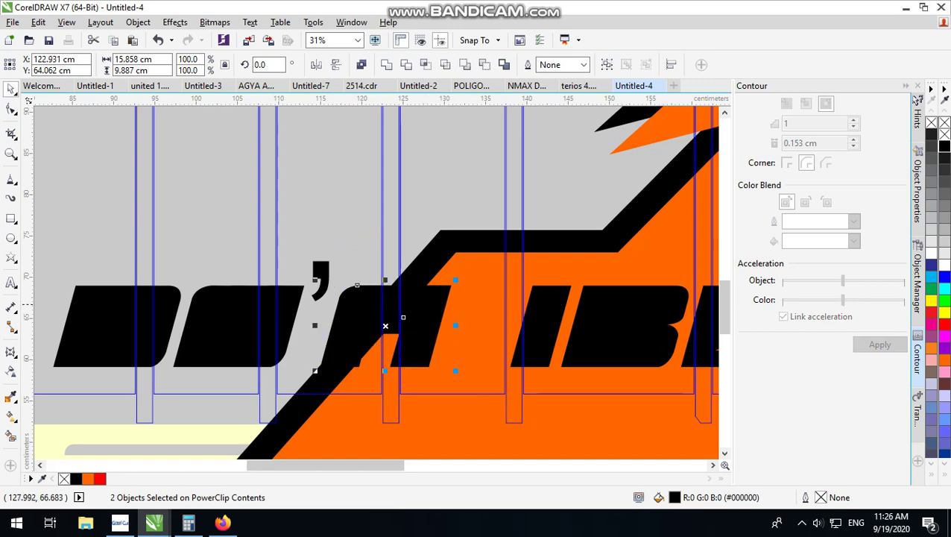
# Move the "DO'A" letters slightly right to narrow the gap before "IBU".
pyautogui.scroll(-3, 417, 307)
pyautogui.moveTo(335, 278); pyautogui.dragTo(455, 339)
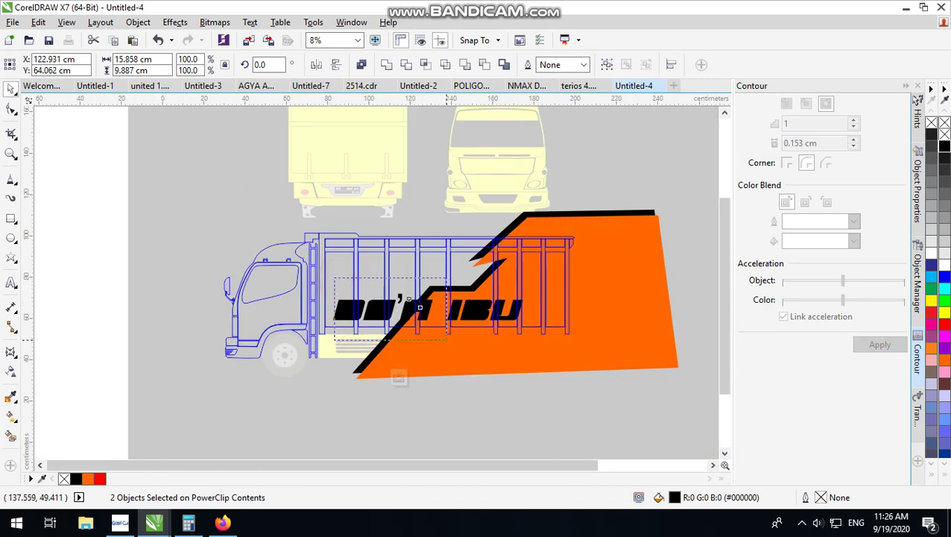
pyautogui.moveTo(335, 277); pyautogui.dragTo(447, 339)
pyautogui.scroll(3, 441, 312)
pyautogui.moveTo(443, 303); pyautogui.dragTo(464, 305)
# Combine all the "DO'A IBU" letter shapes into one curve and shift it slightly upward on the cargo box.
pyautogui.scroll(-2, 328, 283)
pyautogui.moveTo(483, 393); pyautogui.dragTo(252, 262)
pyautogui.click(361, 64)
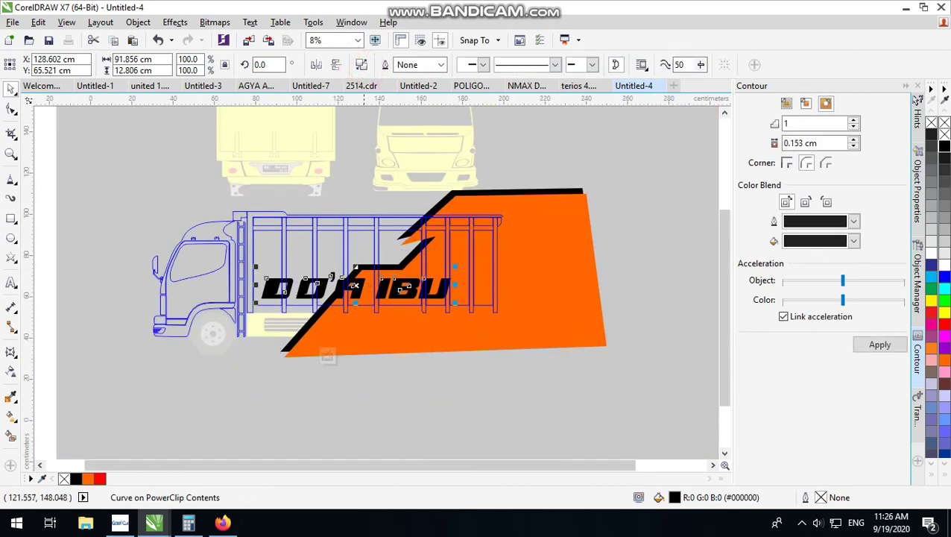
pyautogui.scroll(3, 353, 291)
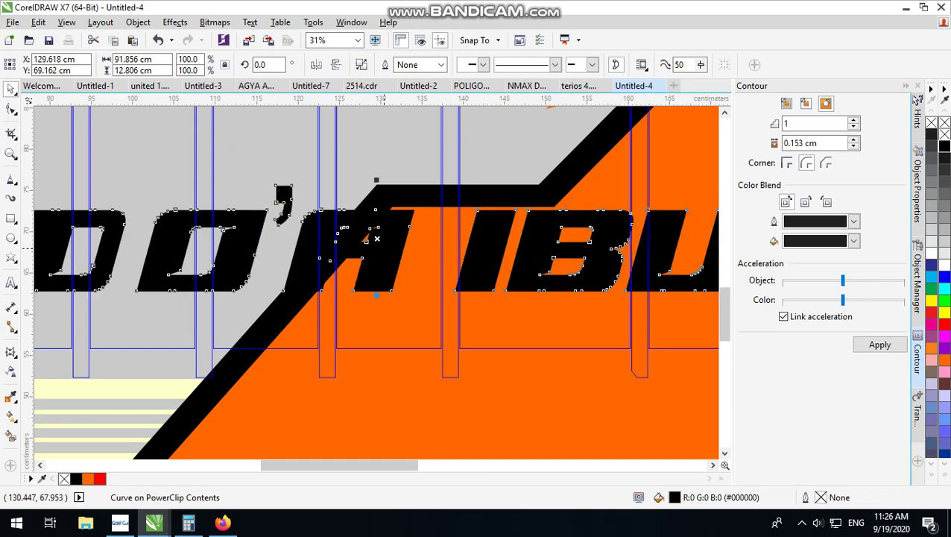
# Apply a one-step outside contour with a 0.153 cm offset to the combined "DO'A IBU" lettering.
pyautogui.scroll(-4, 380, 261)
pyautogui.click(506, 389)
pyautogui.scroll(2, 456, 263)
pyautogui.click(392, 240)
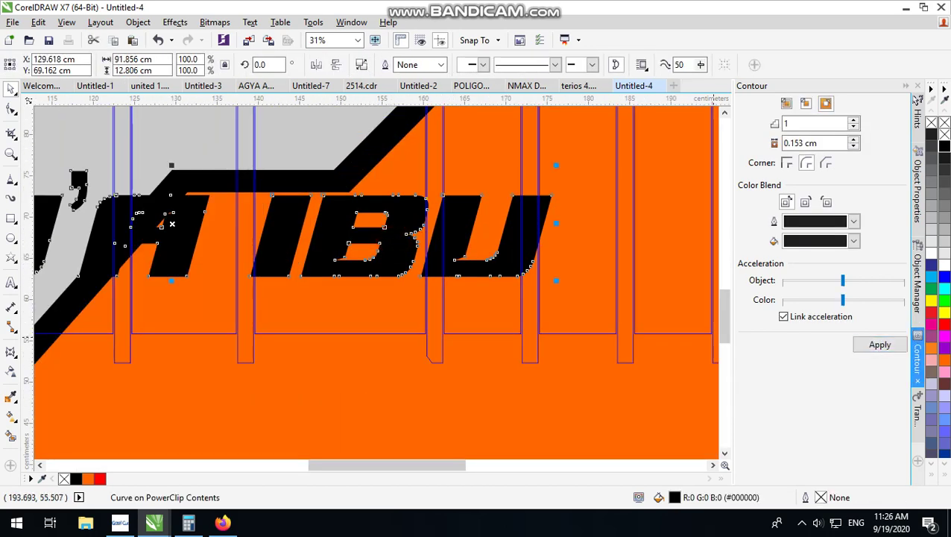
pyautogui.click(910, 355)
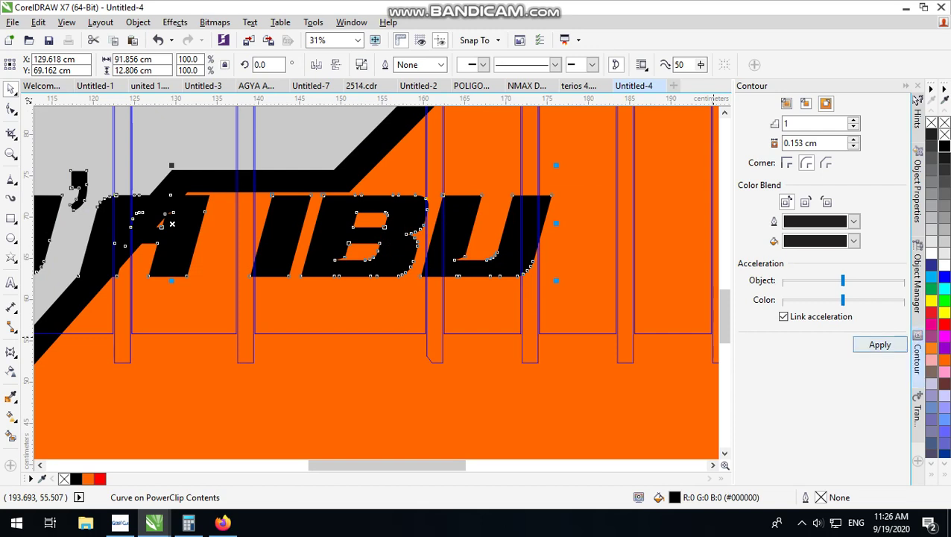
pyautogui.click(878, 344)
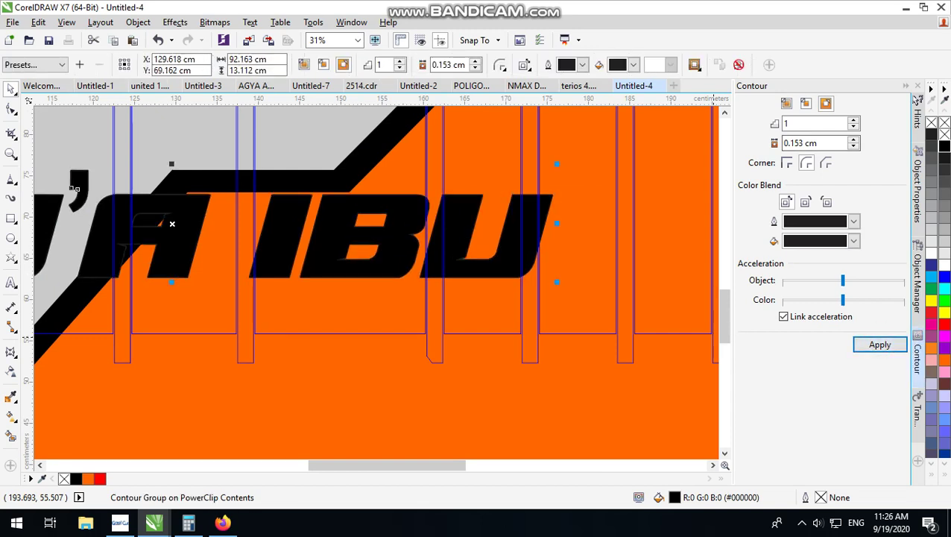
# Set the lettering contour's outline color to yellow and its offset to 0.653 cm.
pyautogui.click(582, 64)
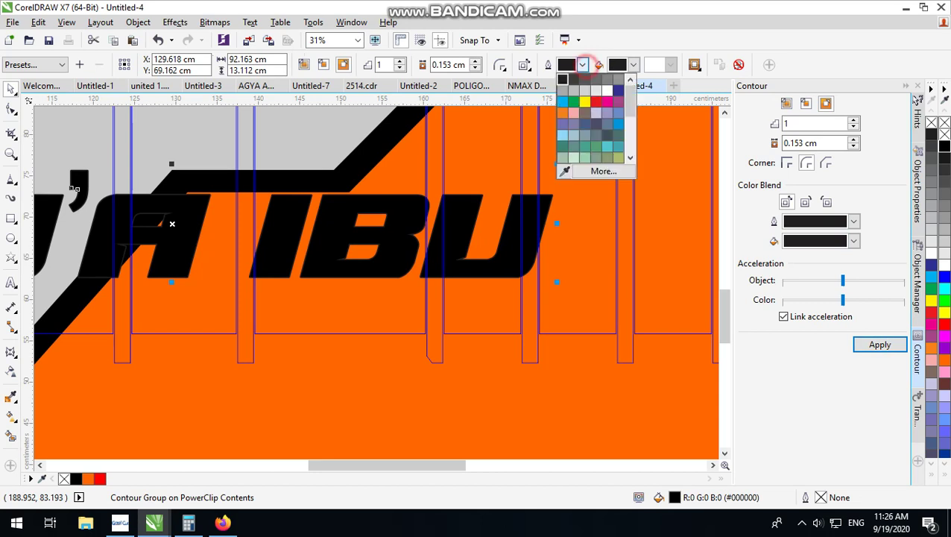
pyautogui.click(584, 102)
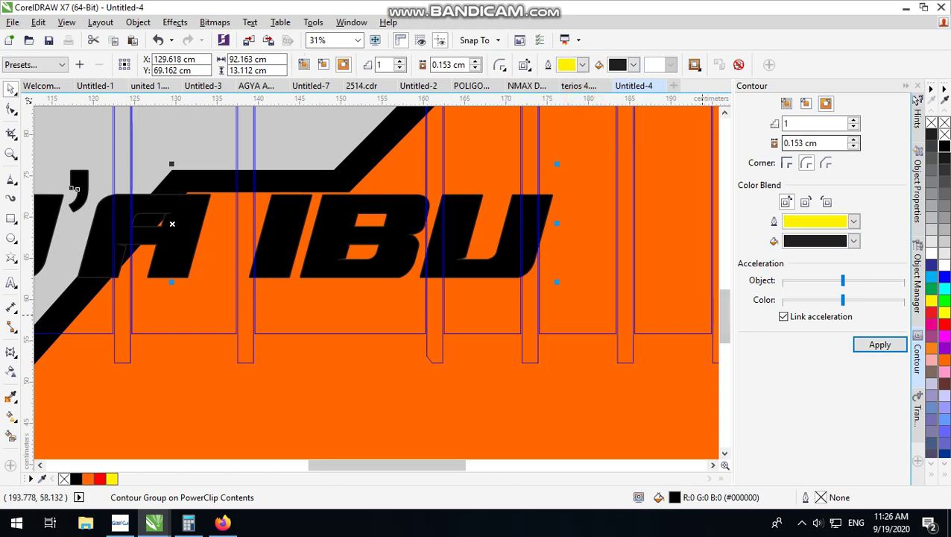
pyautogui.click(853, 140)
pyautogui.click(880, 344)
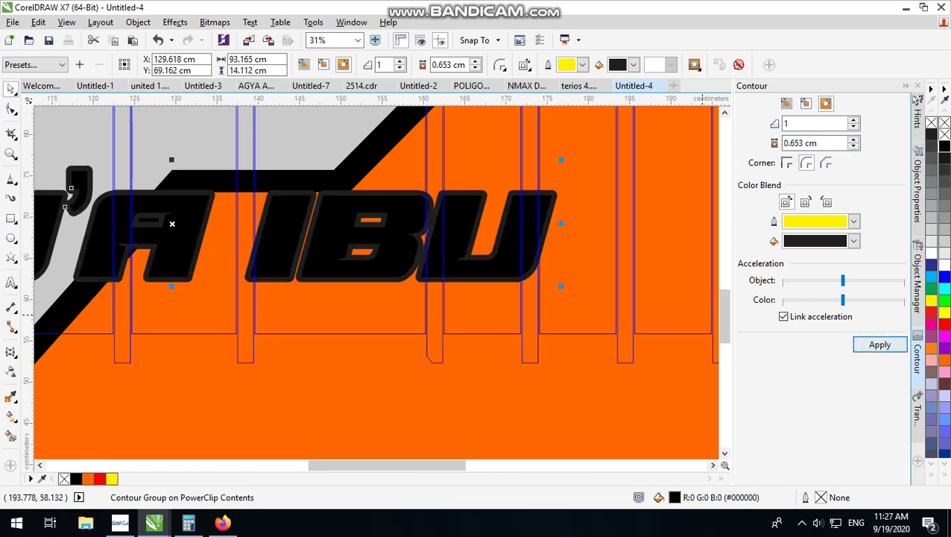
pyautogui.scroll(-2, 514, 271)
pyautogui.scroll(2, 514, 271)
pyautogui.scroll(-1, 507, 267)
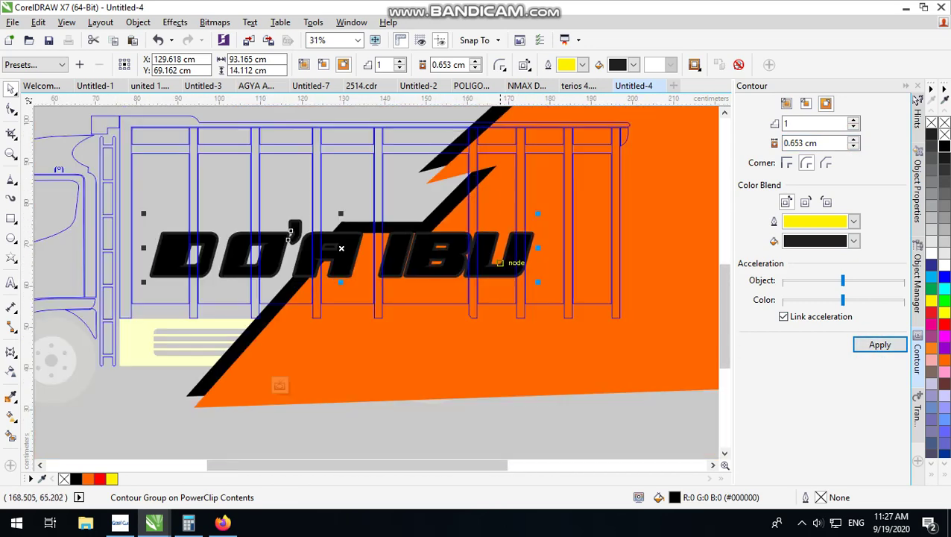
# Break the lettering's outside contour group apart so the contour is separate from the letters.
pyautogui.click(441, 433)
pyautogui.scroll(2, 441, 433)
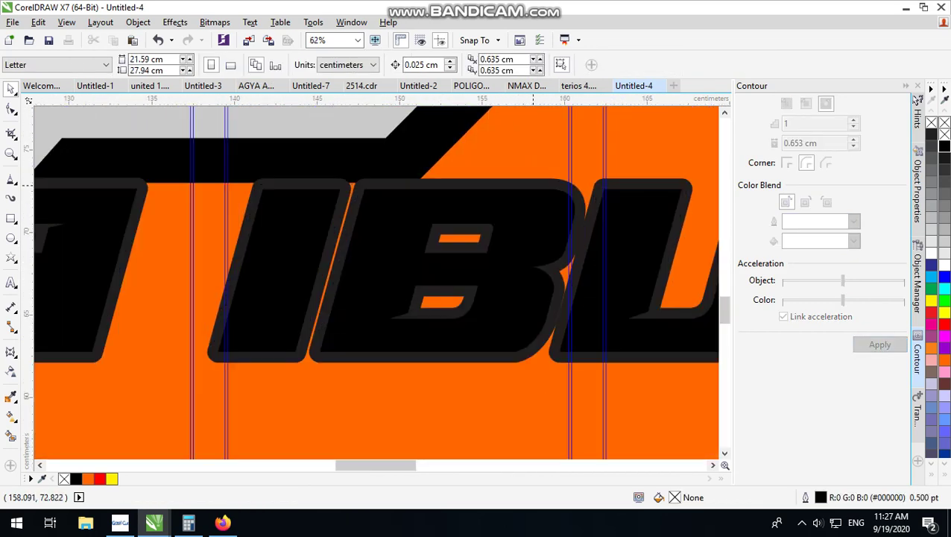
pyautogui.click(529, 178)
pyautogui.scroll(-1, 528, 179)
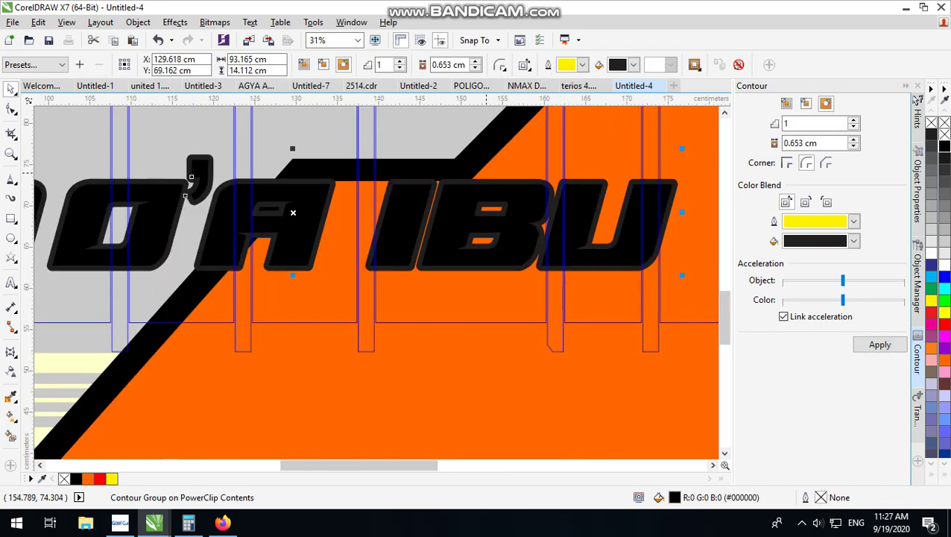
pyautogui.click(138, 21)
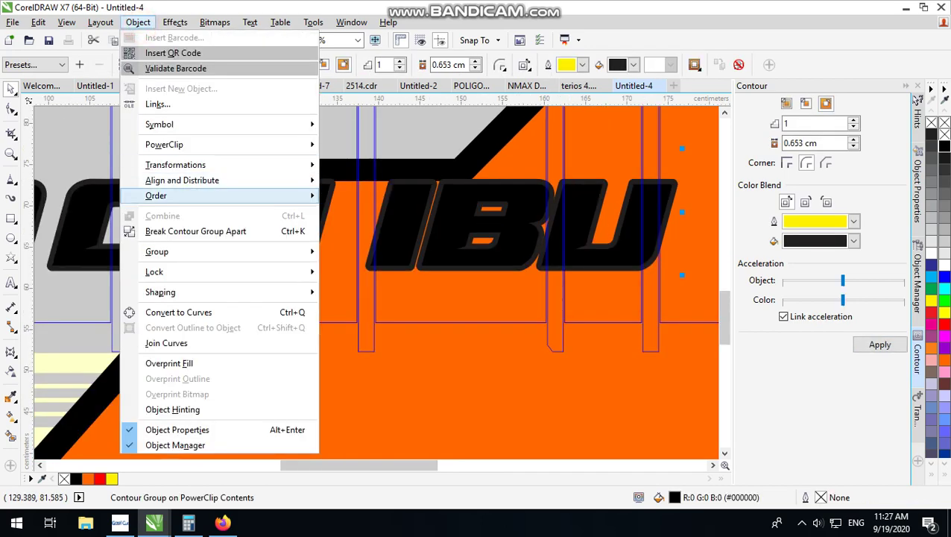
pyautogui.click(170, 231)
pyautogui.click(276, 131)
# Duplicate the separated contour shape slightly up and to the right, and weld it with the original.
pyautogui.scroll(1, 324, 182)
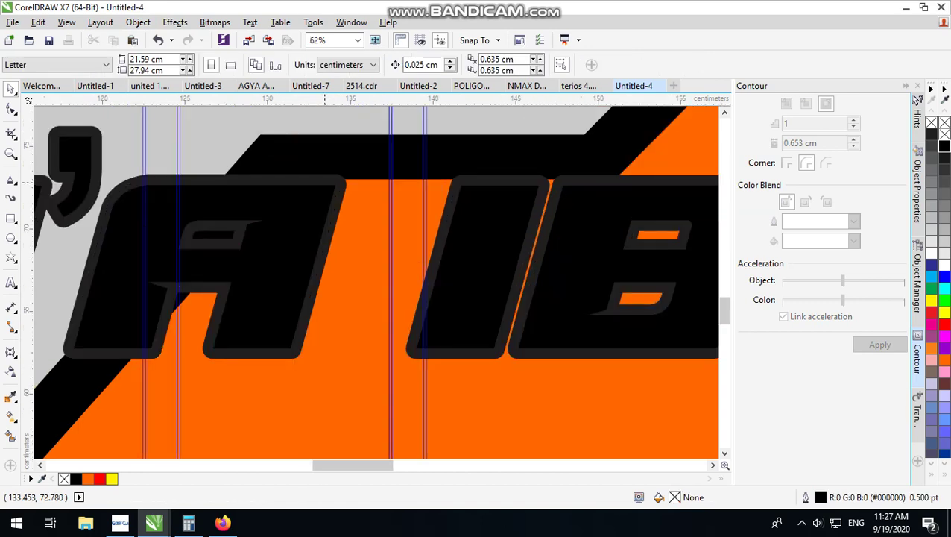
pyautogui.moveTo(343, 180); pyautogui.dragTo(369, 166)
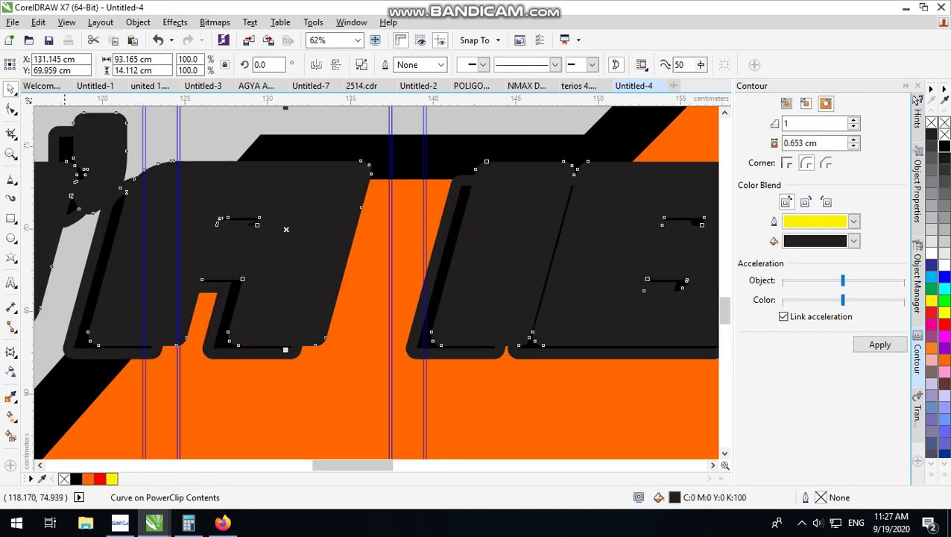
pyautogui.keyDown('shift'); pyautogui.click(55, 127); pyautogui.keyUp('shift')
pyautogui.click(386, 65)
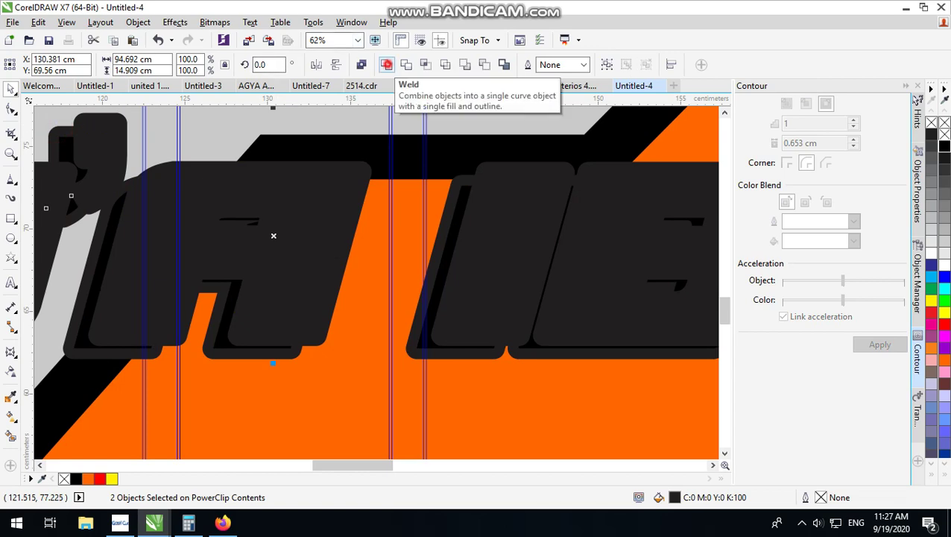
# Fill the "DO'A IBU" letters with red in front of the welded backing shape.
pyautogui.scroll(-2, 368, 202)
pyautogui.click(485, 351)
pyautogui.scroll(1, 495, 210)
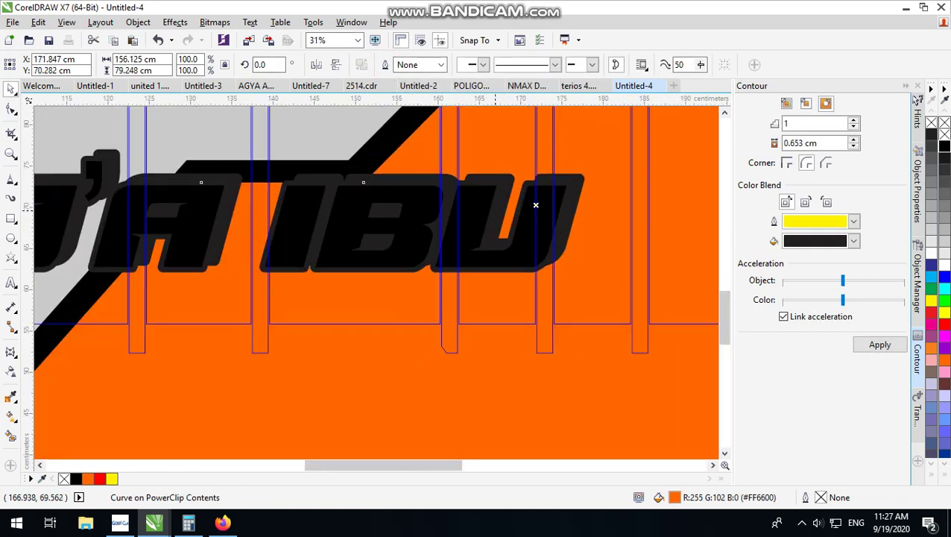
pyautogui.click(484, 206)
pyautogui.click(945, 324)
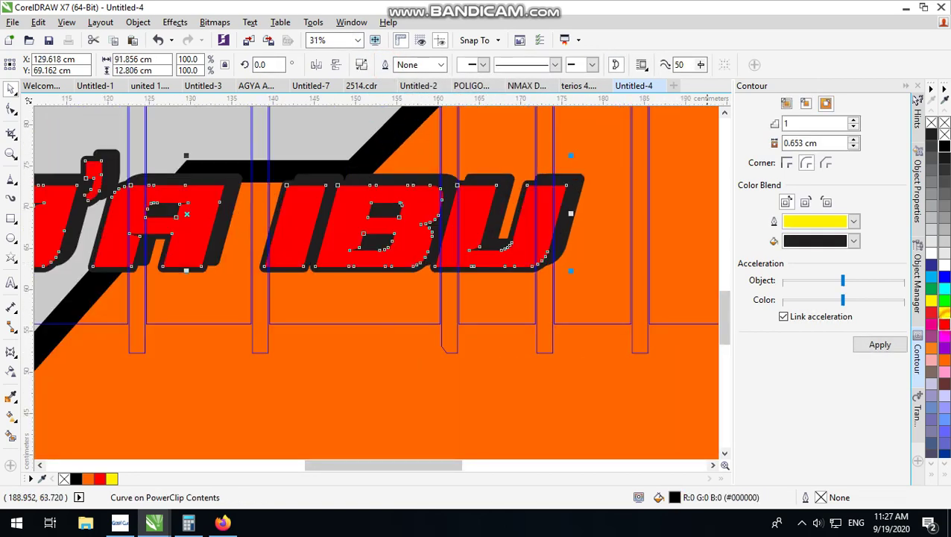
# Finish editing the PowerClip to view the lettering on the truck, and reopen its contents for editing.
pyautogui.scroll(-1, 585, 291)
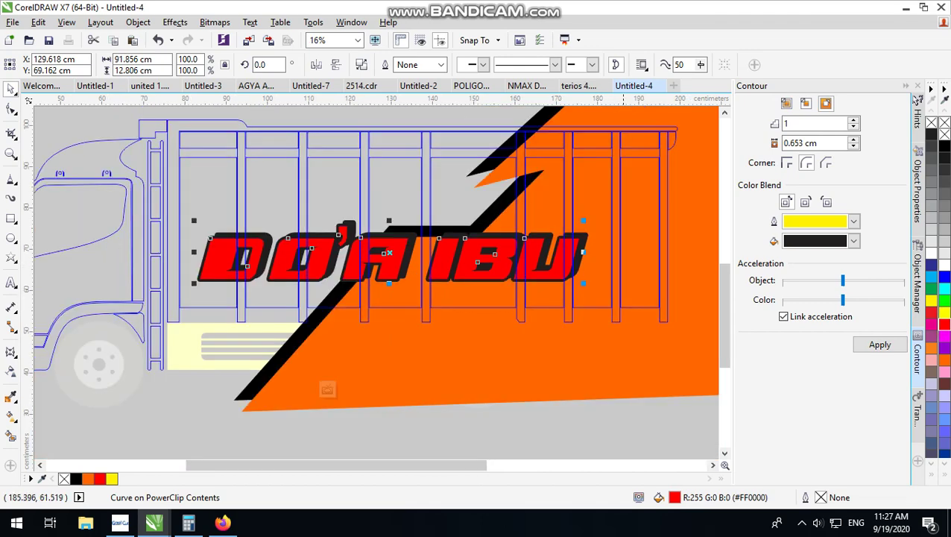
pyautogui.click(505, 432)
pyautogui.keyDown('ctrl'); pyautogui.click(552, 418); pyautogui.keyUp('ctrl')
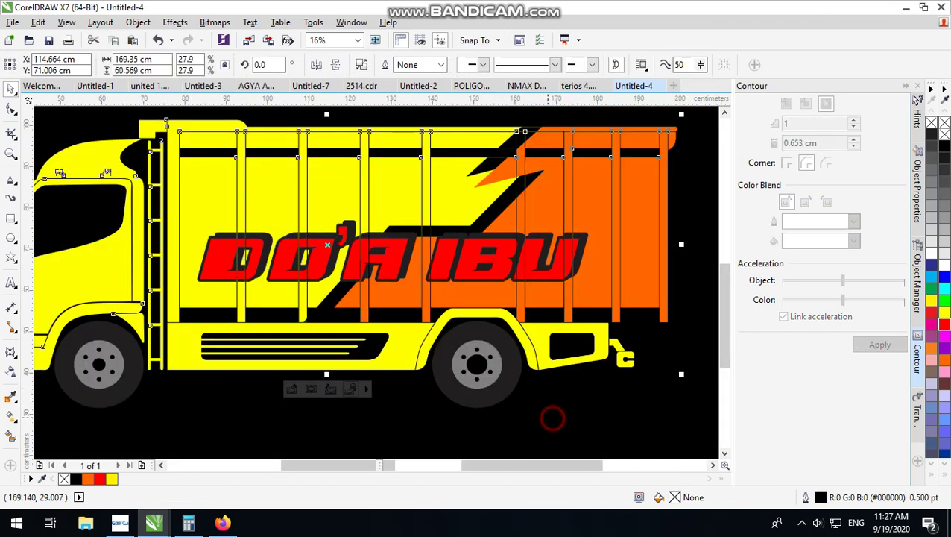
pyautogui.keyDown('ctrl'); pyautogui.click(465, 255); pyautogui.keyUp('ctrl')
# Fill the welded backing shape behind the red letters with pure RGB black.
pyautogui.scroll(1, 465, 255)
pyautogui.click(467, 213)
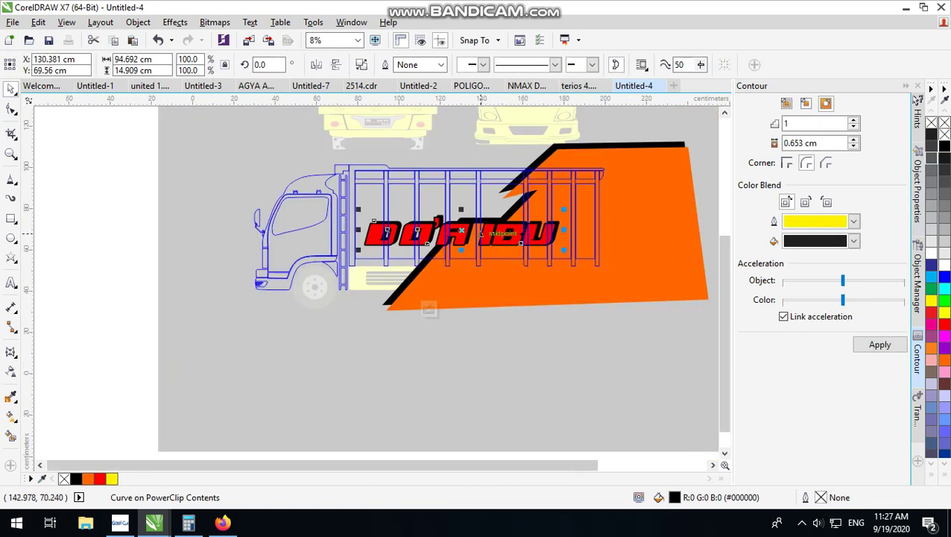
pyautogui.scroll(-2, 473, 367)
pyautogui.click(472, 367)
pyautogui.scroll(2, 516, 232)
pyautogui.scroll(-1, 513, 238)
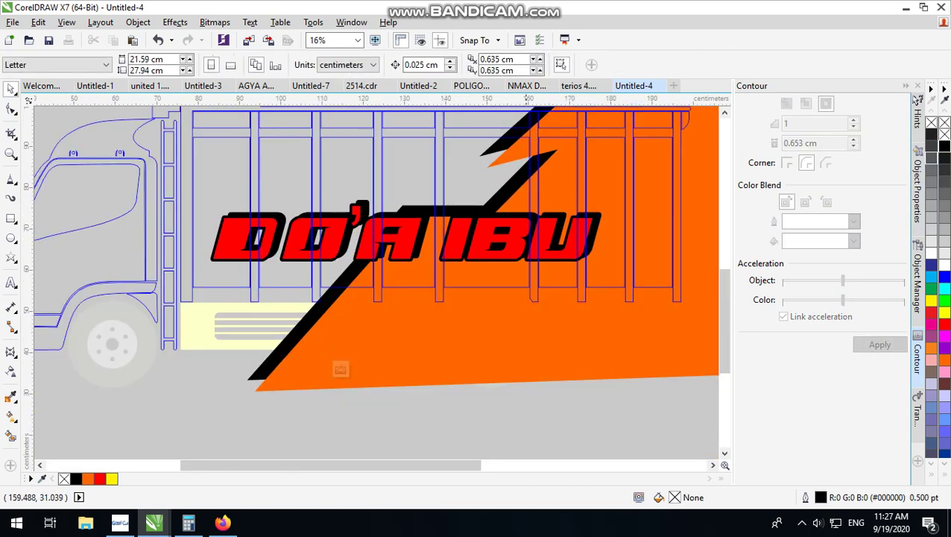
pyautogui.click(526, 400)
# Apply a one-step inside contour with a 0.653 cm offset to the red "DO'A IBU" letters.
pyautogui.scroll(2, 534, 234)
pyautogui.click(494, 207)
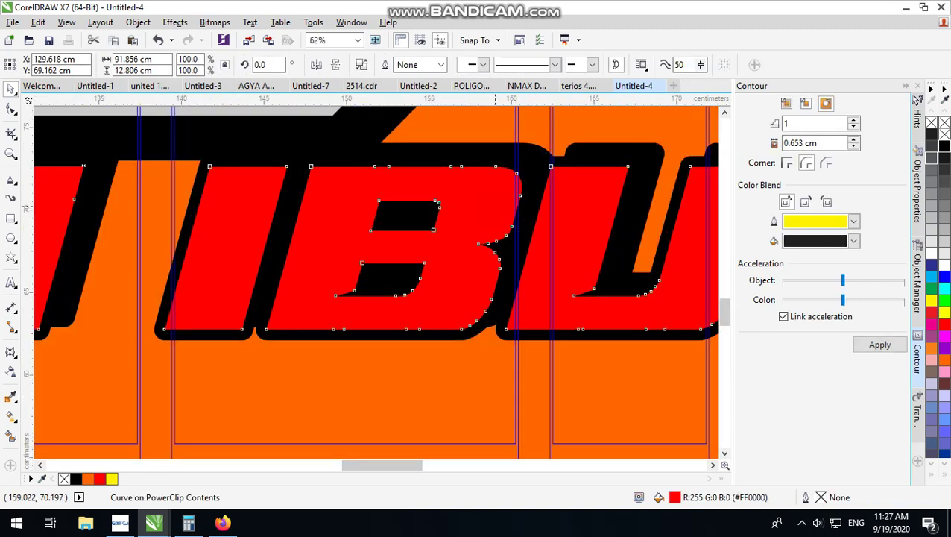
pyautogui.scroll(-1, 488, 243)
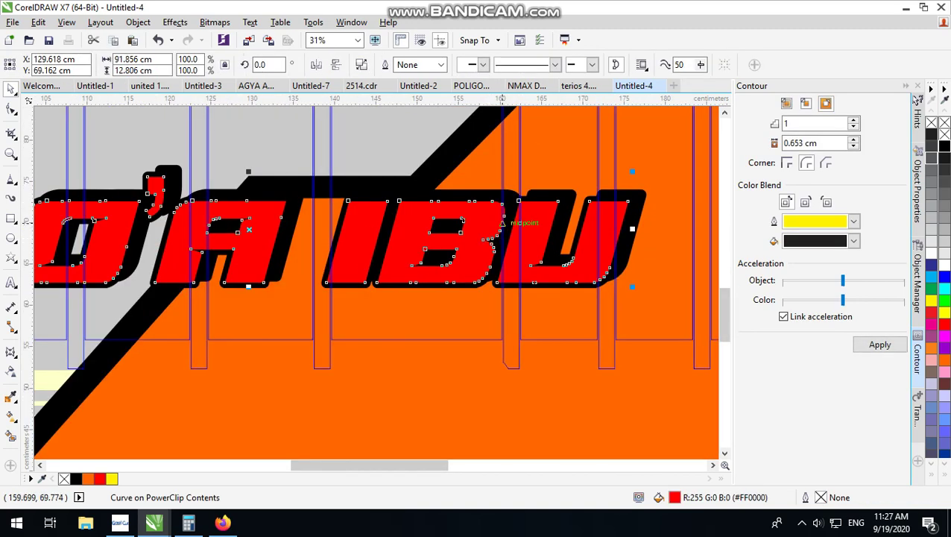
pyautogui.scroll(1, 492, 225)
pyautogui.scroll(-2, 526, 250)
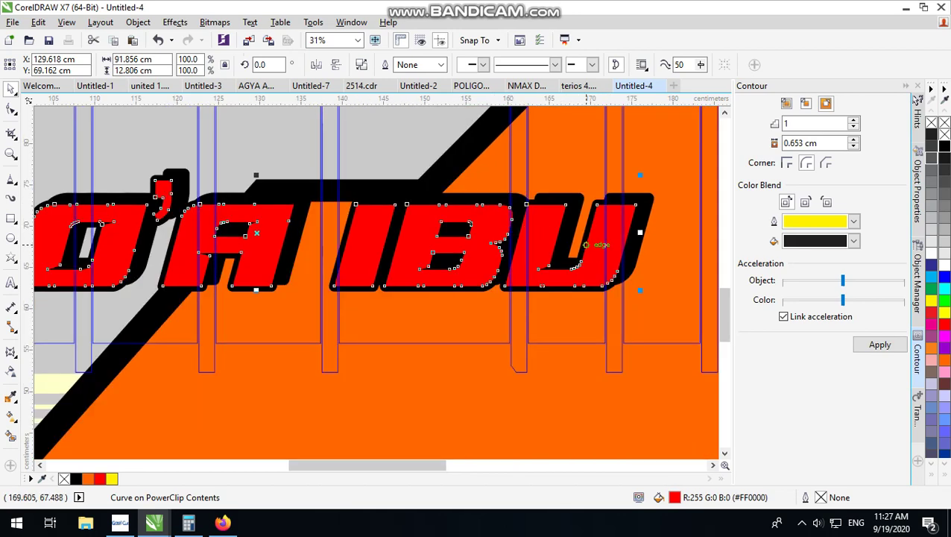
pyautogui.click(806, 103)
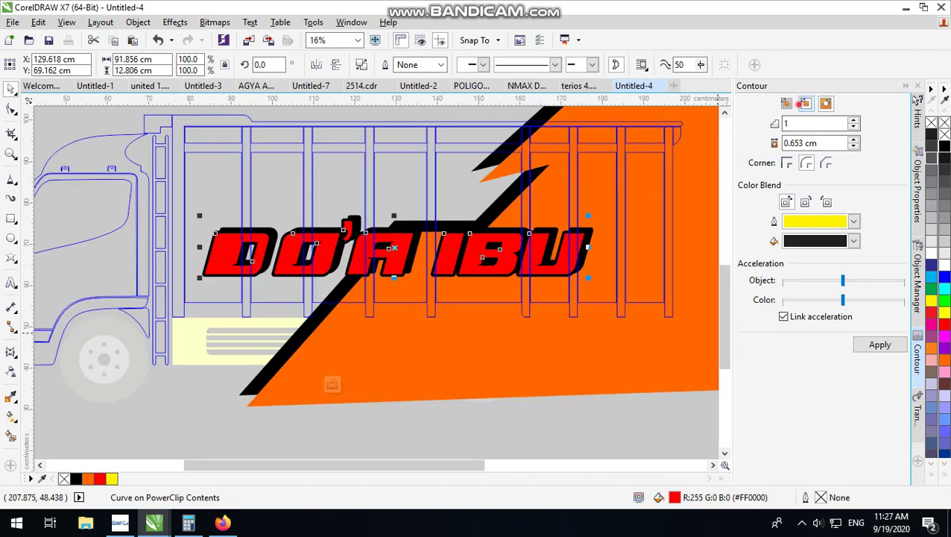
pyautogui.click(871, 347)
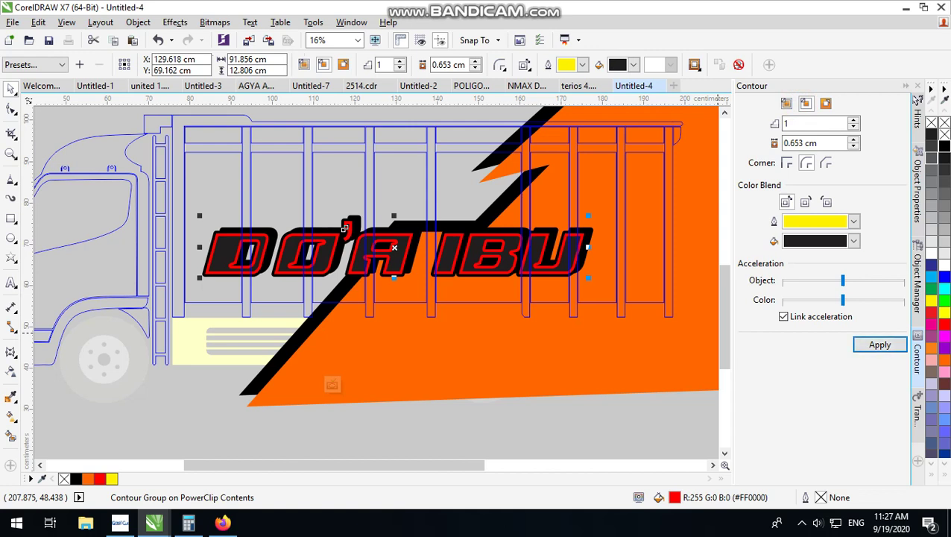
# Set the red letters' inside contour offset to 0.353 cm.
pyautogui.click(790, 143)
pyautogui.write('3')
pyautogui.click(869, 345)
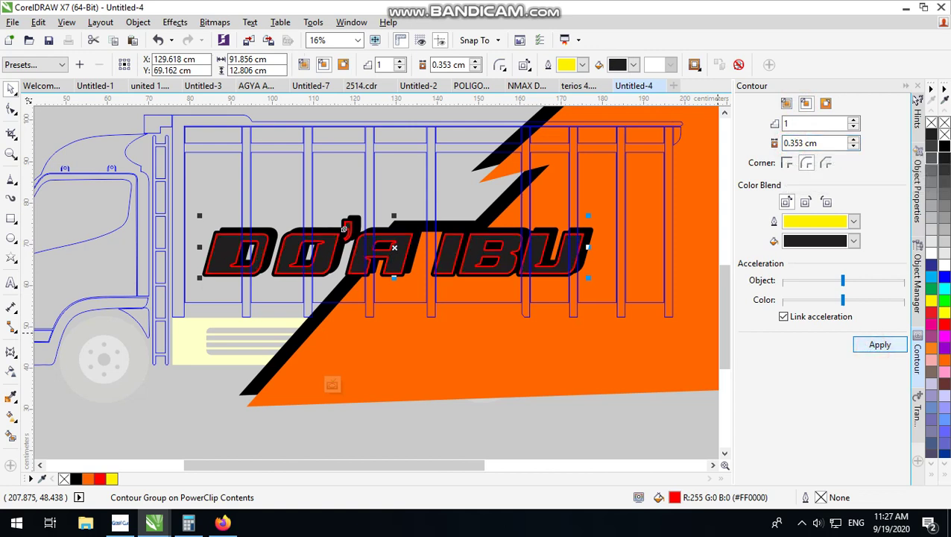
# Break the inside contour group apart to separate the inner dark shape from the red letters.
pyautogui.click(138, 21)
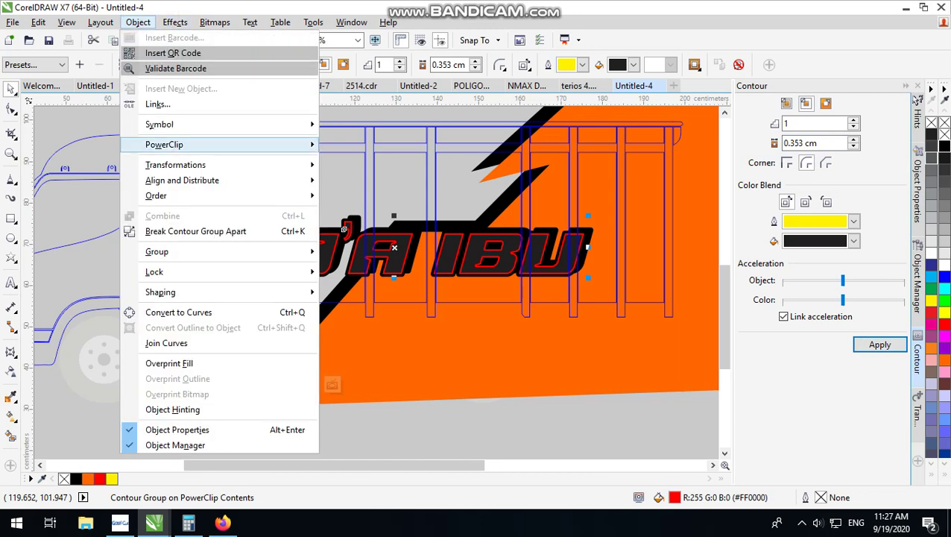
pyautogui.click(193, 231)
pyautogui.click(492, 465)
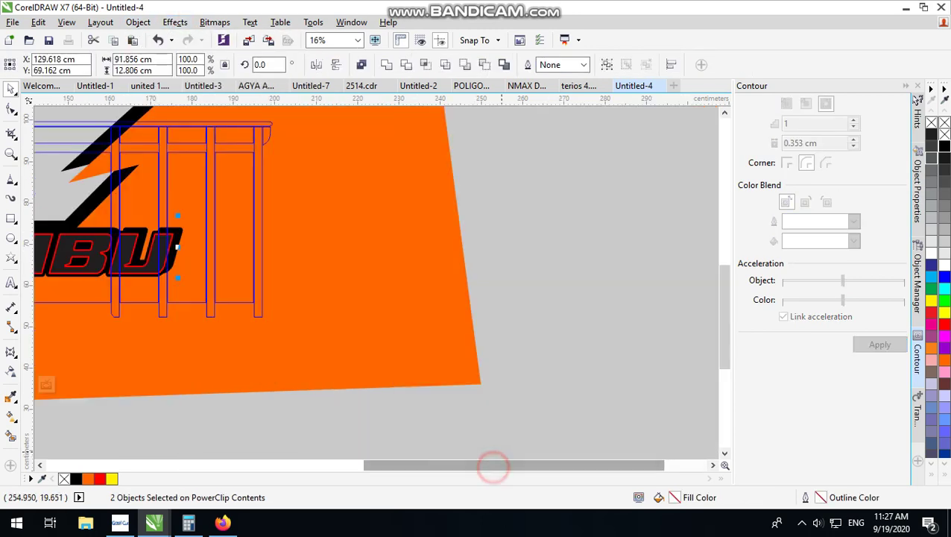
pyautogui.scroll(-2, 519, 376)
pyautogui.scroll(2, 447, 369)
pyautogui.click(694, 200)
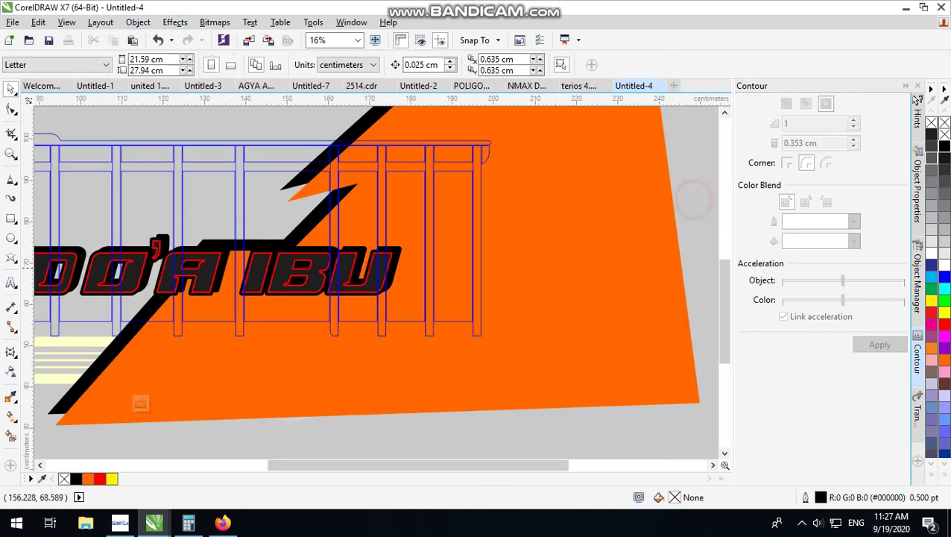
# Apply a vertical linear transparency to the dark inner shape of the "DO'A IBU" lettering, fading it out toward the top.
pyautogui.scroll(1, 300, 266)
pyautogui.click(322, 240)
pyautogui.scroll(-2, 469, 289)
pyautogui.scroll(2, 379, 268)
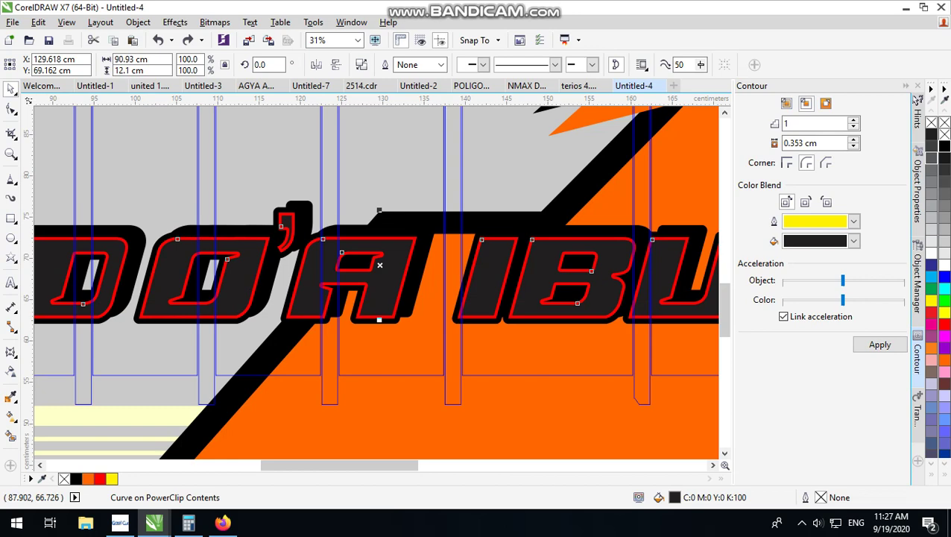
pyautogui.click(11, 371)
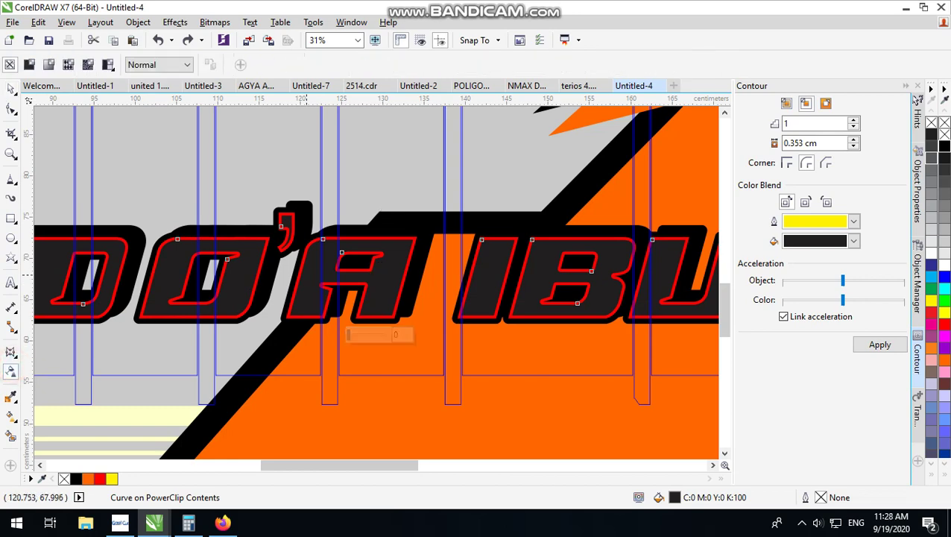
pyautogui.moveTo(309, 279); pyautogui.dragTo(309, 256)
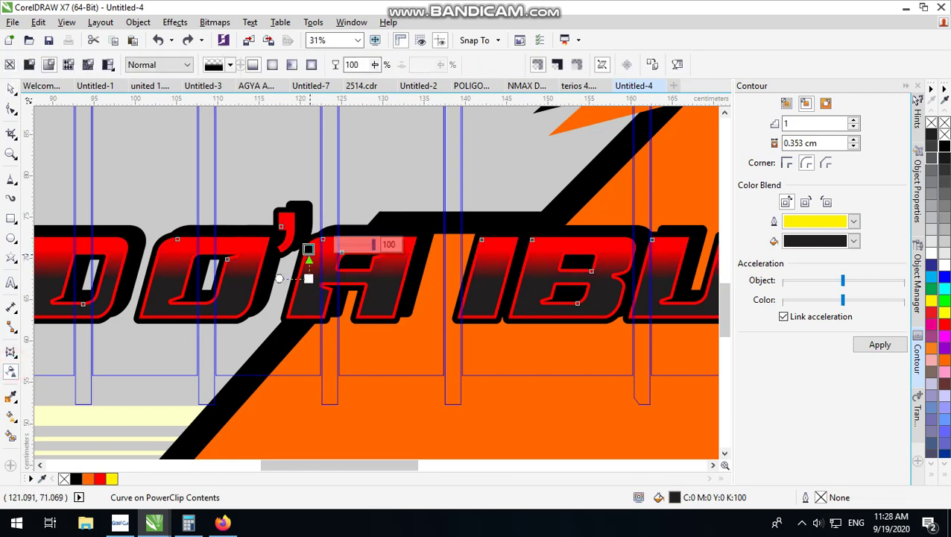
pyautogui.scroll(-2, 308, 277)
pyautogui.press('space')
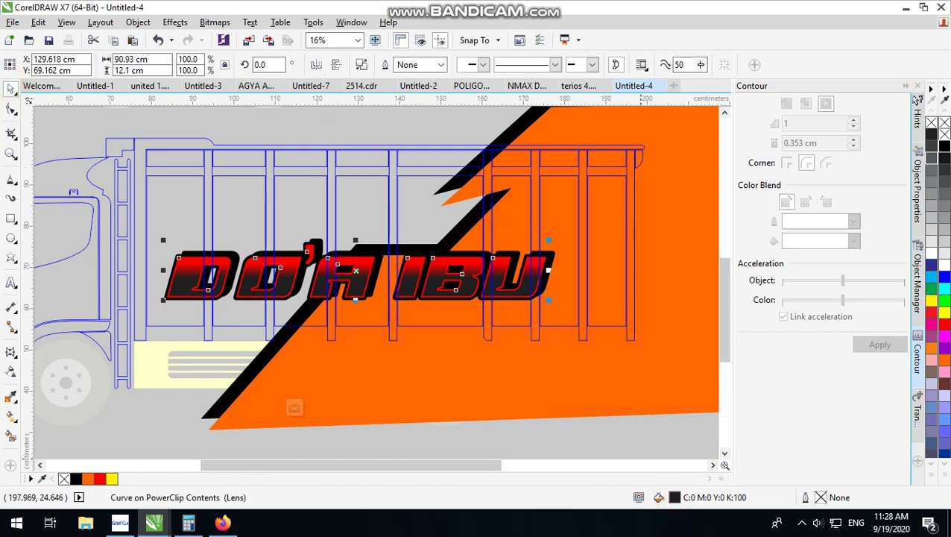
# Fill the transparent inner letter shape with a uniform dark red, C32 M100 Y100 K48.
pyautogui.hotkey('shift', 'F11')
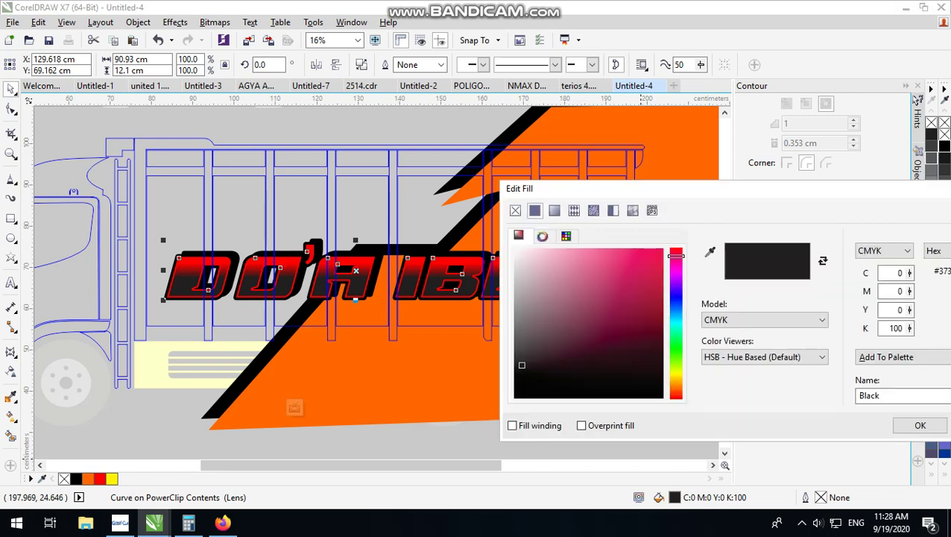
pyautogui.moveTo(676, 256); pyautogui.dragTo(676, 398)
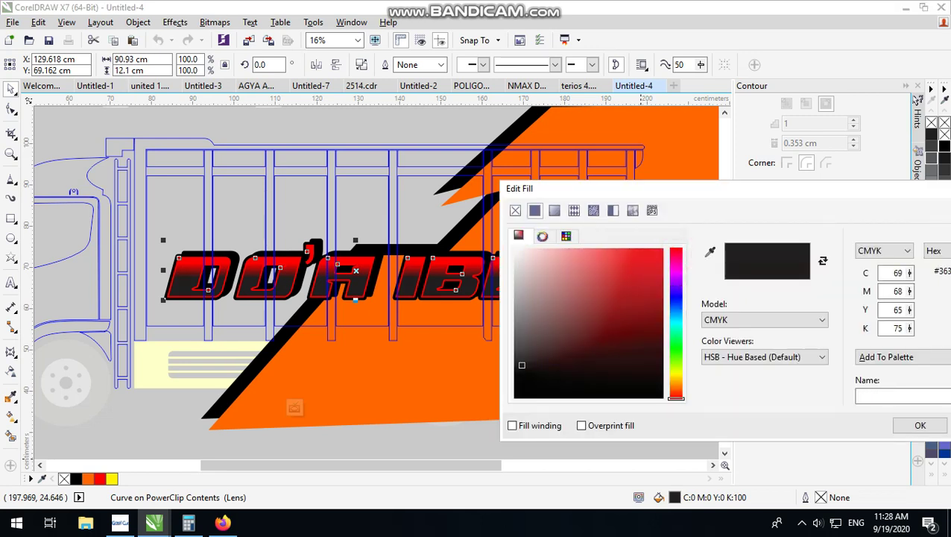
pyautogui.moveTo(651, 304); pyautogui.dragTo(653, 325)
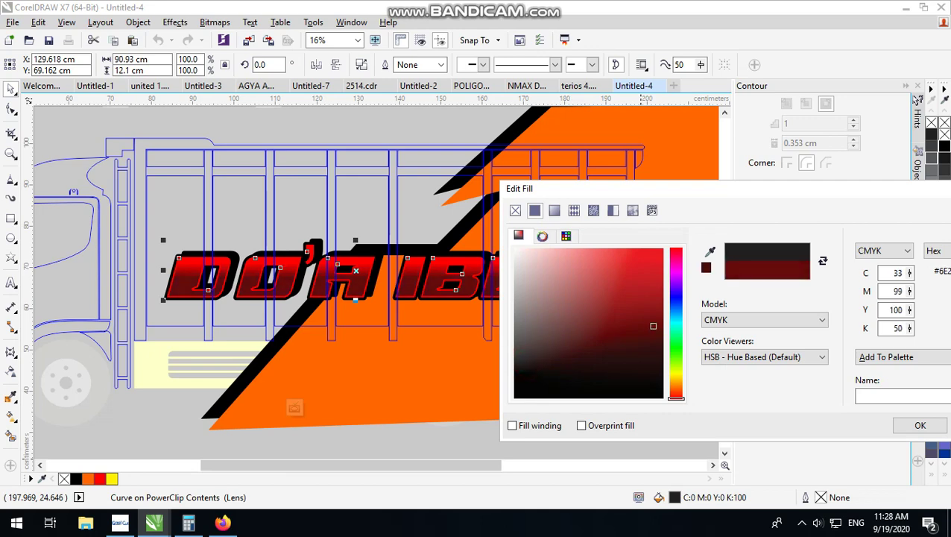
pyautogui.click(903, 423)
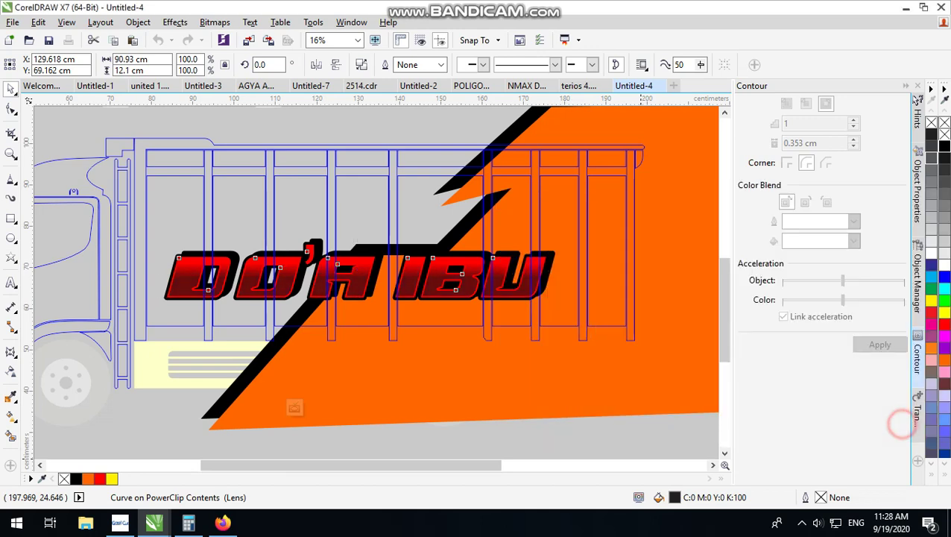
# Scale all parts of the "DO'A IBU" lettering together to about 87.6% and move them slightly lower on the cargo box.
pyautogui.scroll(-1, 389, 217)
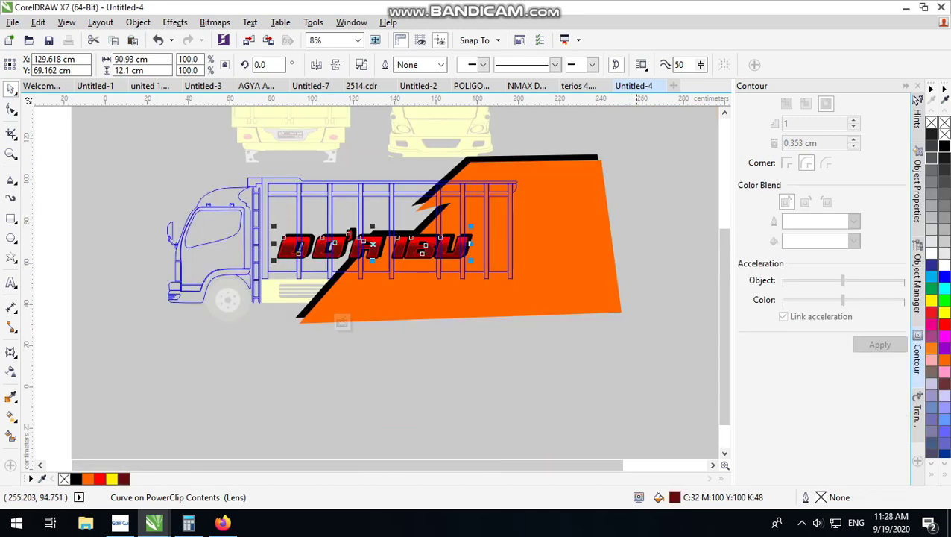
pyautogui.keyDown('ctrl'); pyautogui.click(638, 184); pyautogui.keyUp('ctrl')
pyautogui.scroll(1, 426, 235)
pyautogui.keyDown('ctrl'); pyautogui.click(473, 237); pyautogui.keyUp('ctrl')
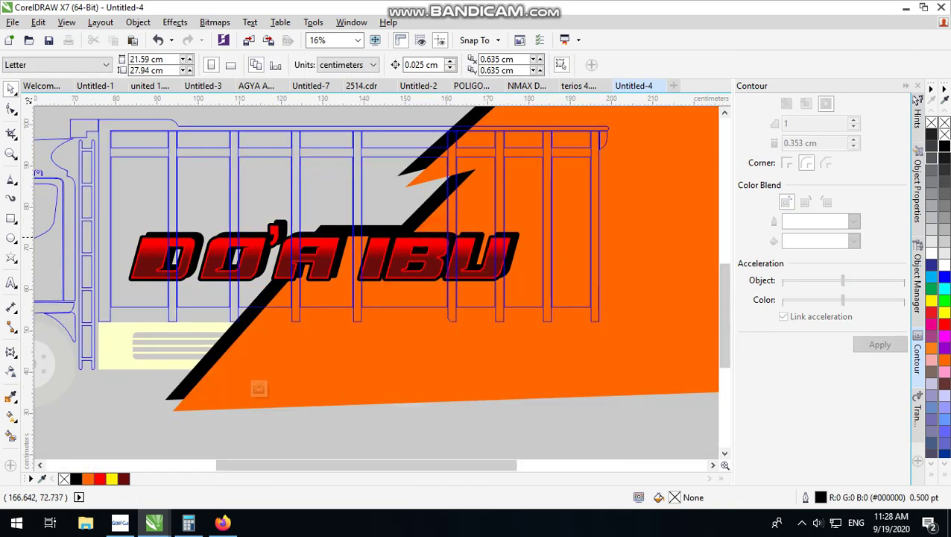
pyautogui.moveTo(580, 429); pyautogui.dragTo(118, 203)
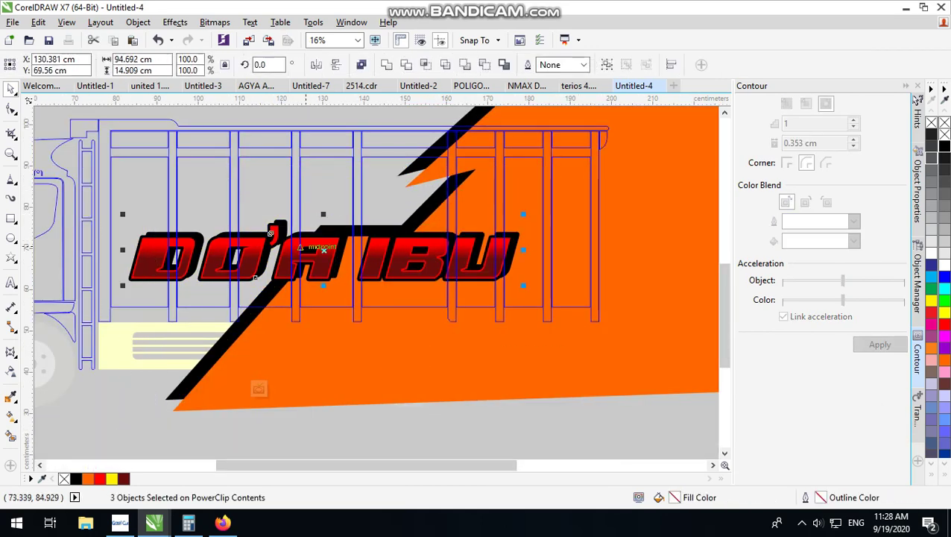
pyautogui.moveTo(524, 213); pyautogui.dragTo(477, 220)
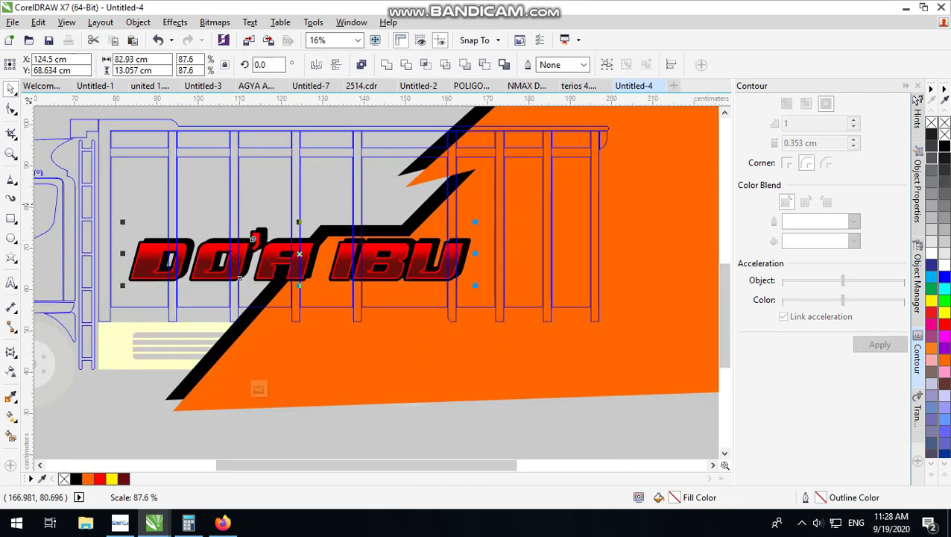
pyautogui.moveTo(257, 227); pyautogui.dragTo(249, 243)
pyautogui.moveTo(563, 7)
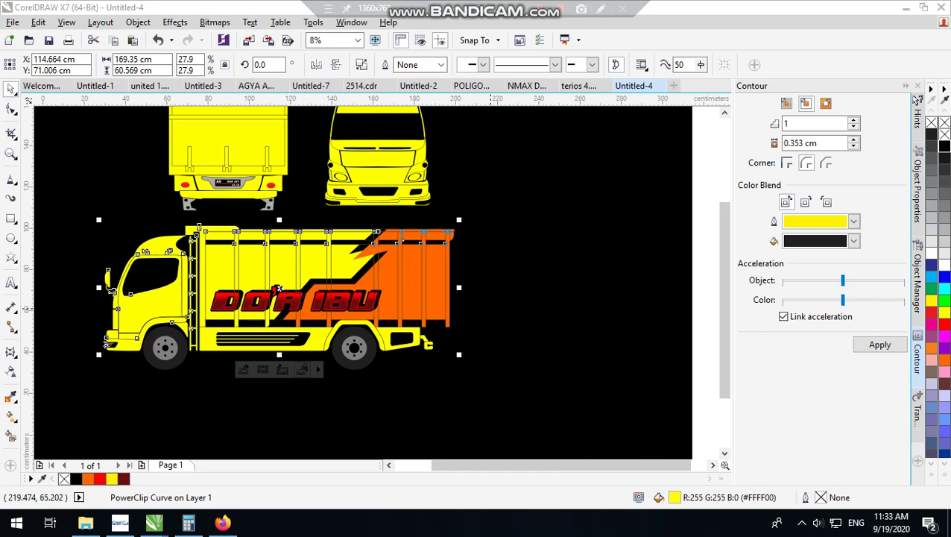
pyautogui.click(490, 301)
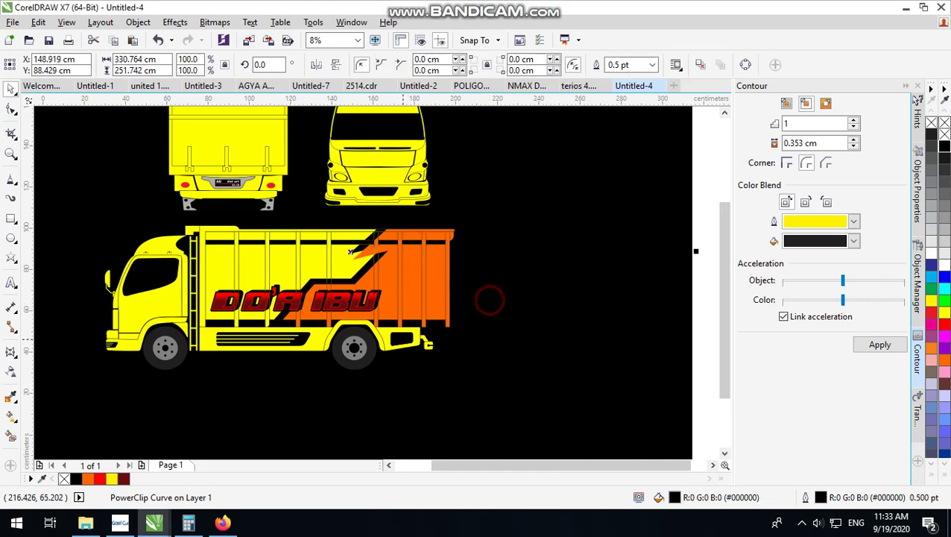
pyautogui.scroll(1, 283, 312)
pyautogui.scroll(-1, 383, 307)
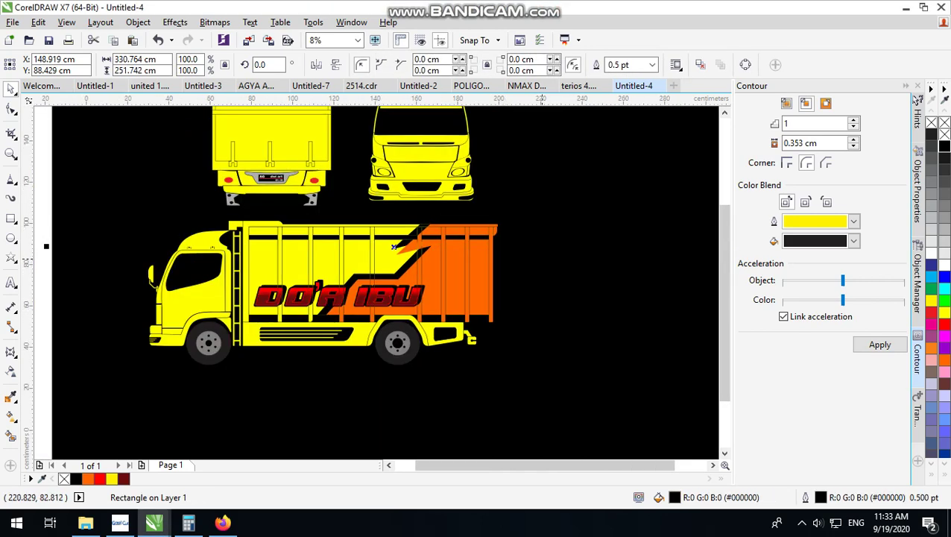
pyautogui.scroll(-1, 393, 246)
pyautogui.scroll(1, 388, 244)
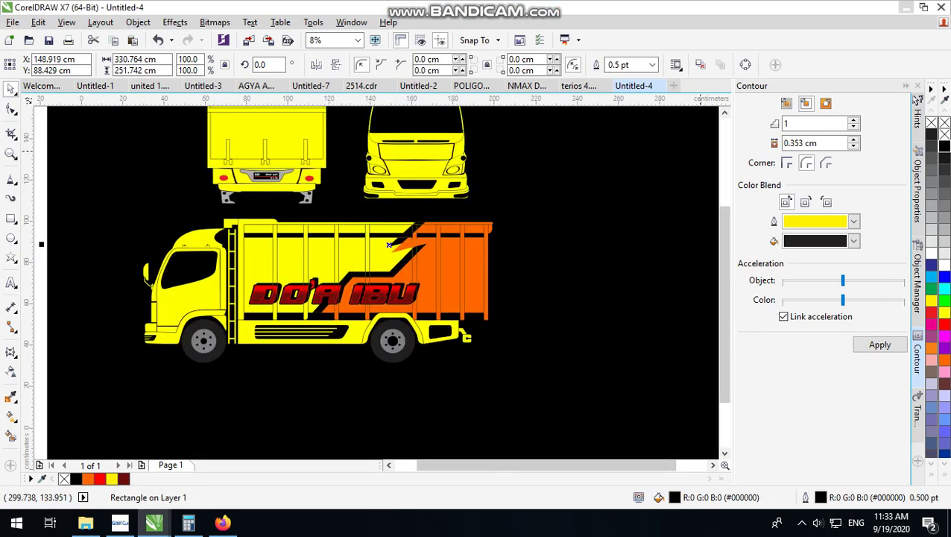
# Switch to Firefox and search Google Images for "IBU BERHIJAB VECTOR".
pyautogui.click(154, 521)
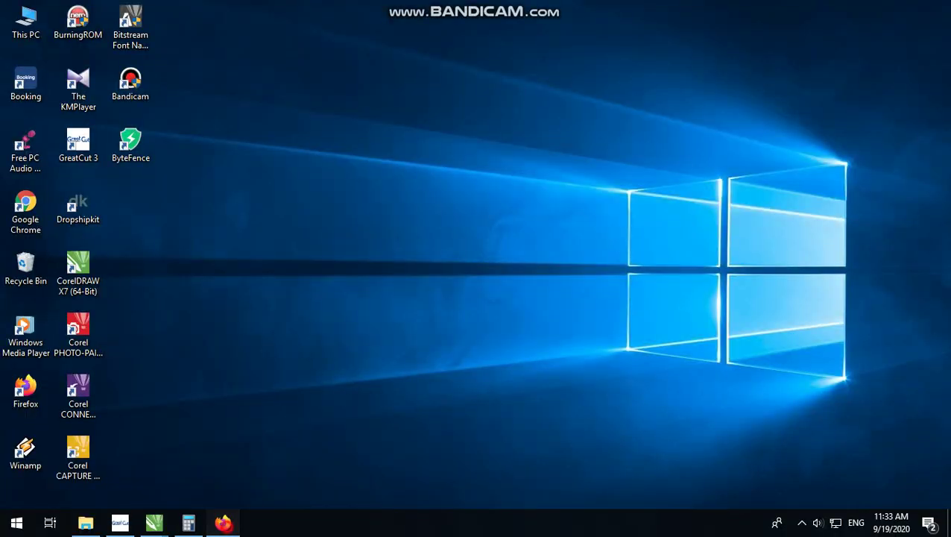
pyautogui.click(222, 521)
pyautogui.click(481, 11)
pyautogui.click(361, 89)
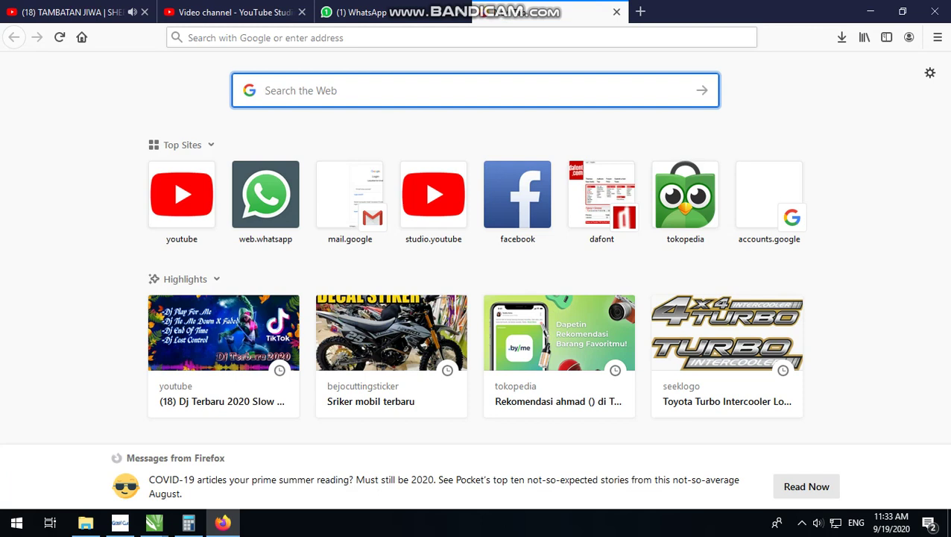
pyautogui.write('IBU B')
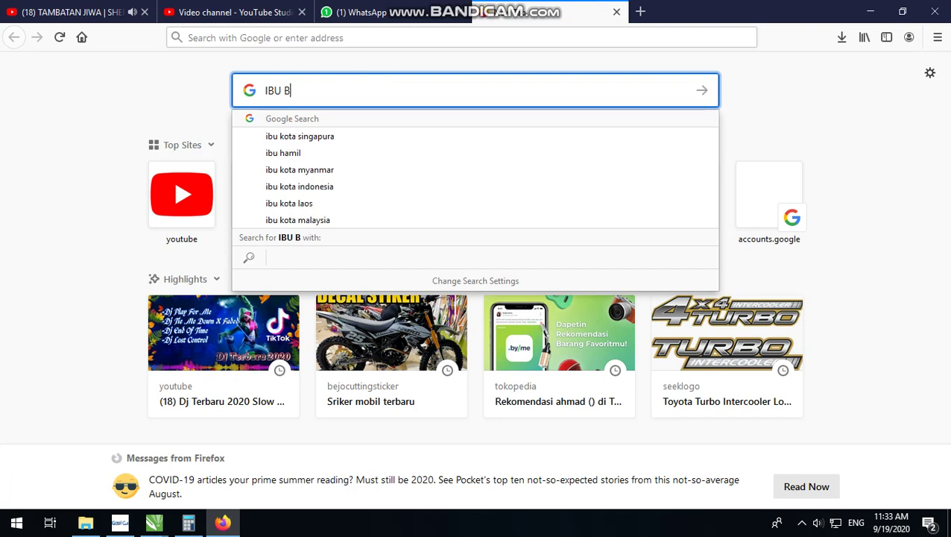
pyautogui.write('ERHIJAB')
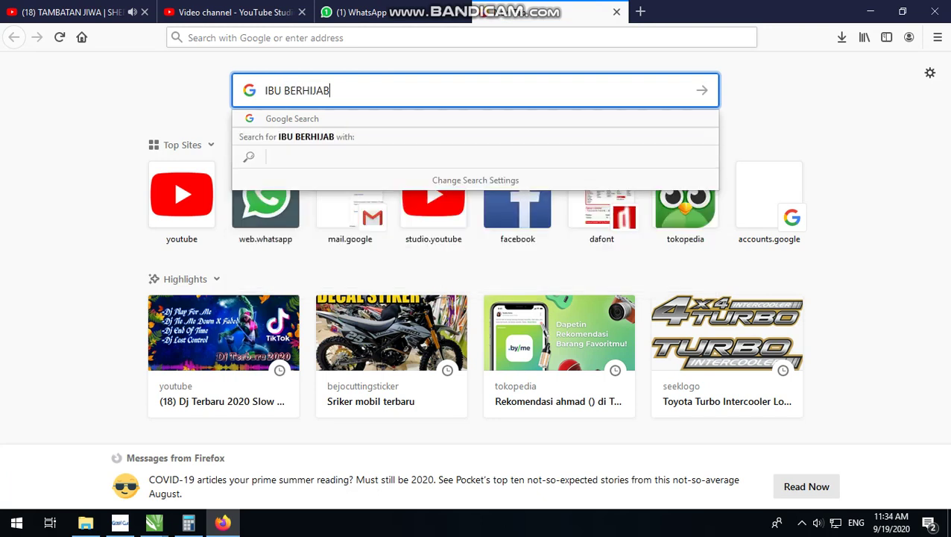
pyautogui.write(' VECTO')
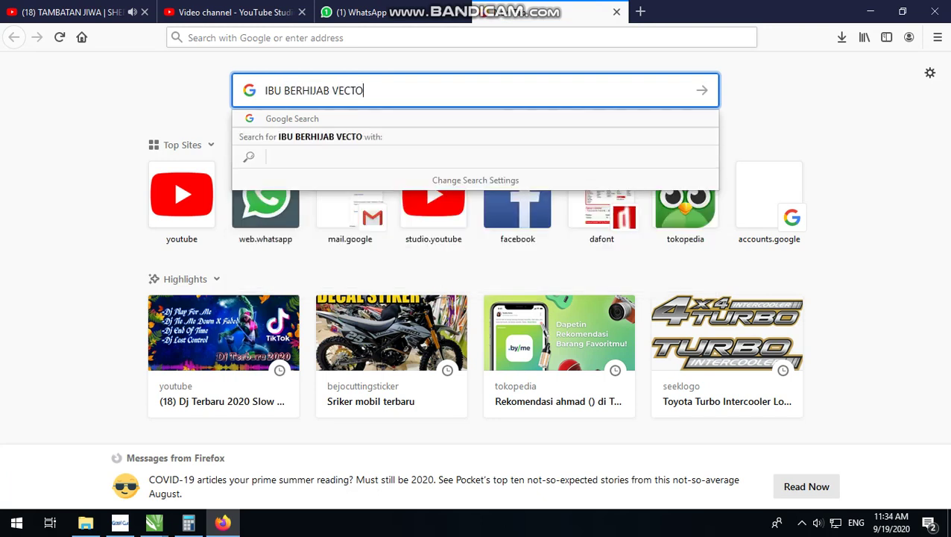
pyautogui.write('R')
pyautogui.press('Return')
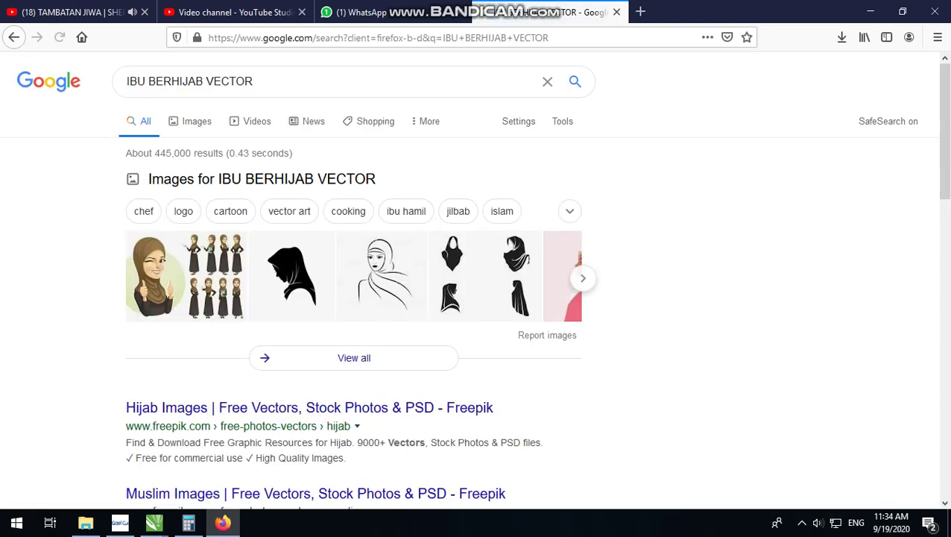
pyautogui.click(196, 121)
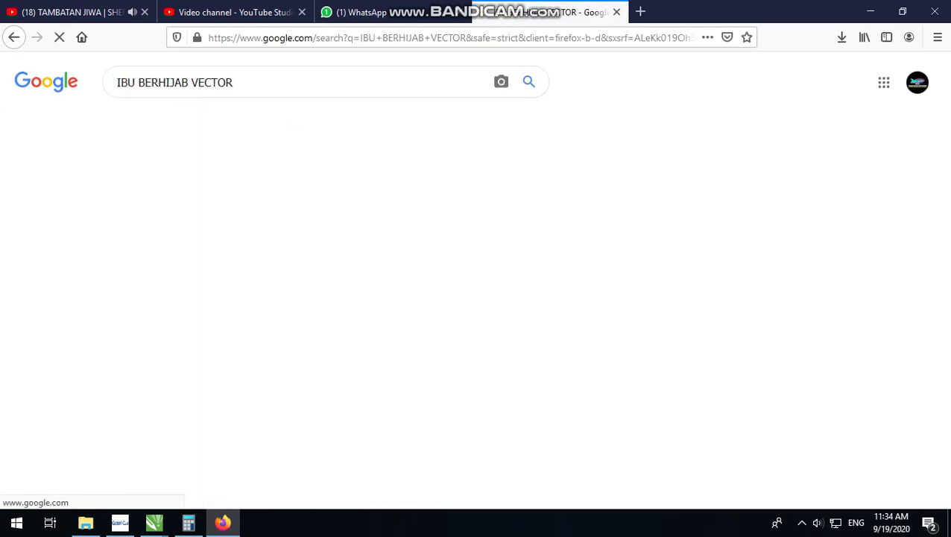
# Browse the image results and open the preview of the pink-hijab mother embracing her child.
pyautogui.scroll(-3, 295, 126)
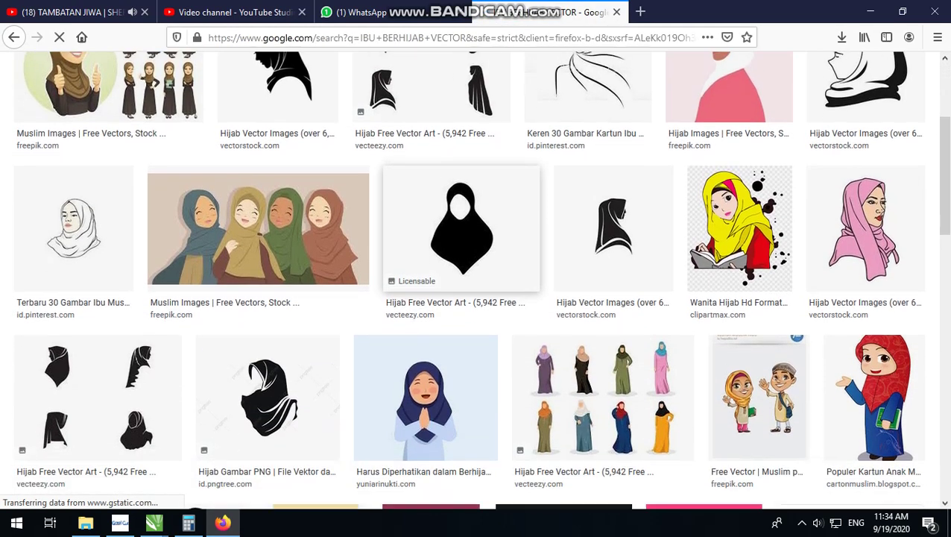
pyautogui.scroll(-6, 477, 280)
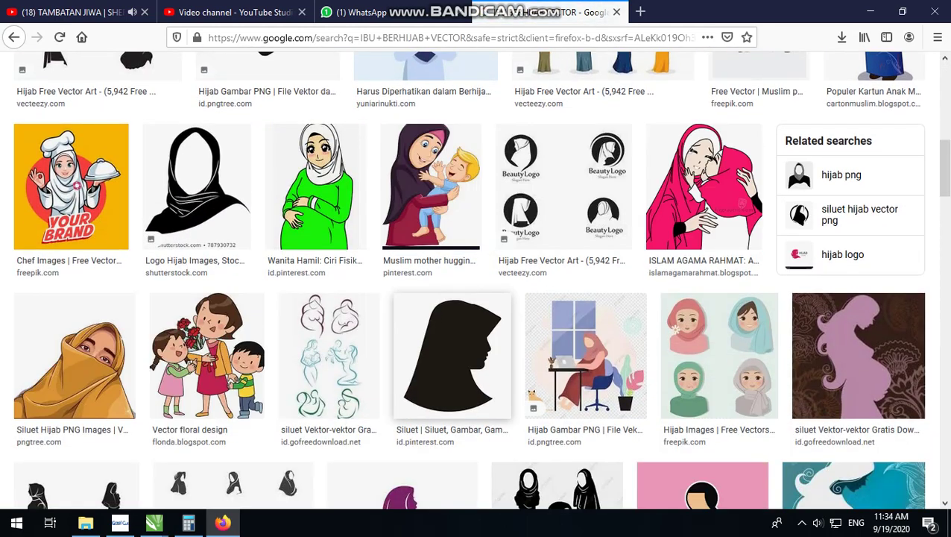
pyautogui.scroll(-2, 477, 280)
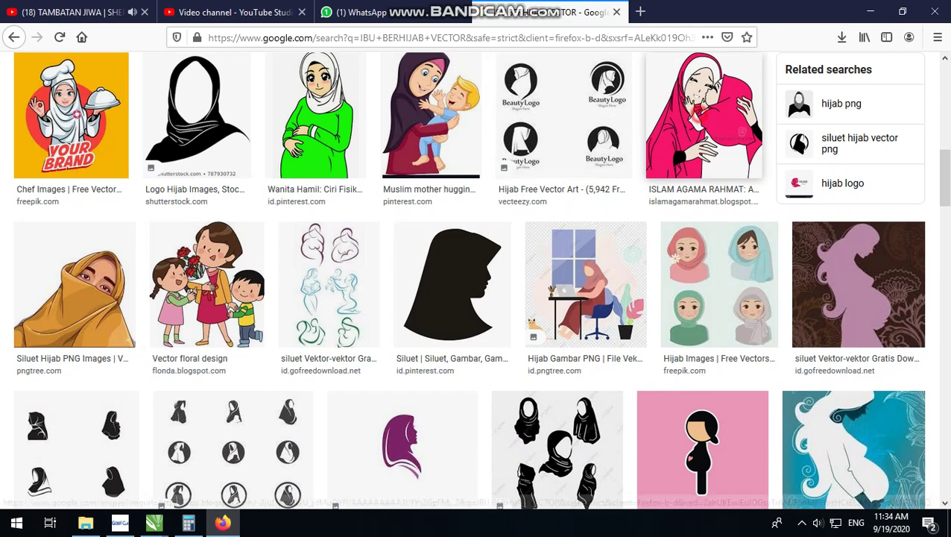
pyautogui.click(703, 116)
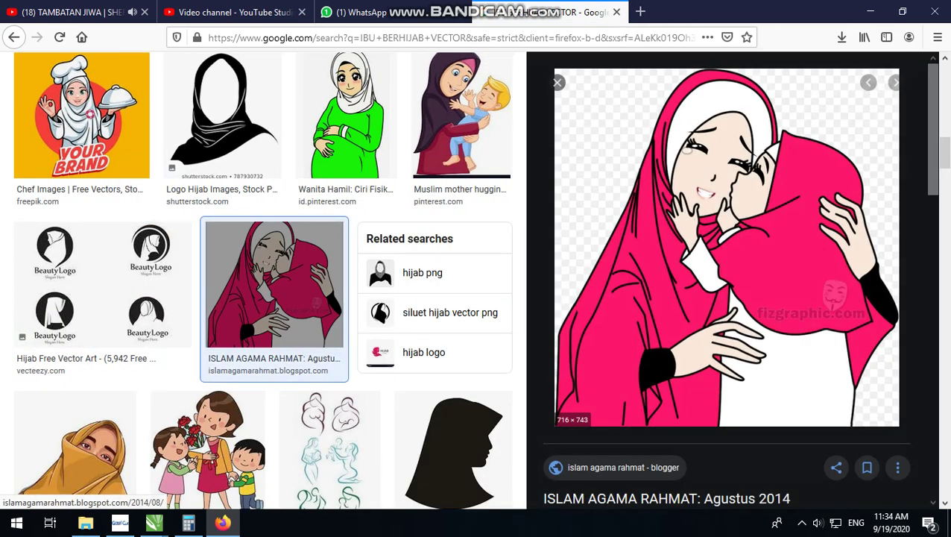
# Look through the related images and source web page of the embracing mother-and-child illustration.
pyautogui.scroll(-6, 726, 279)
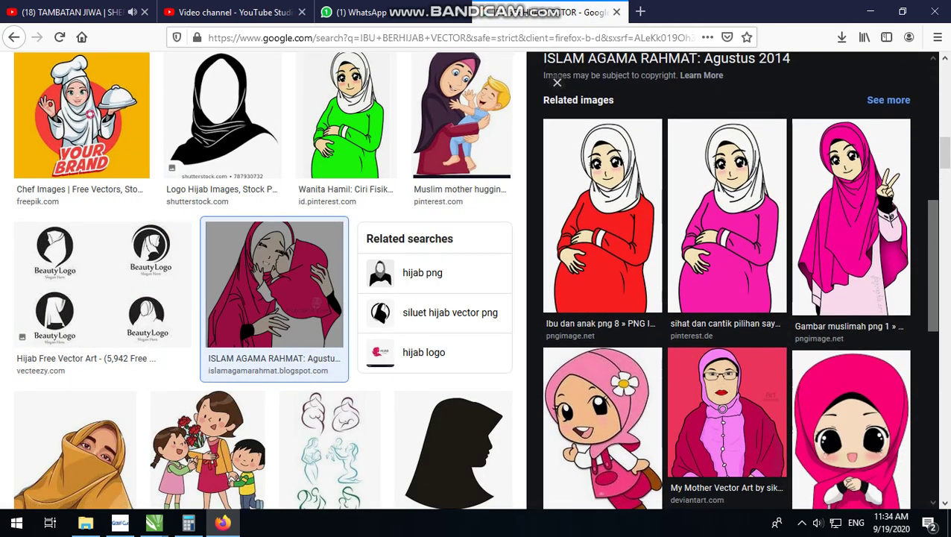
pyautogui.scroll(-10, 727, 280)
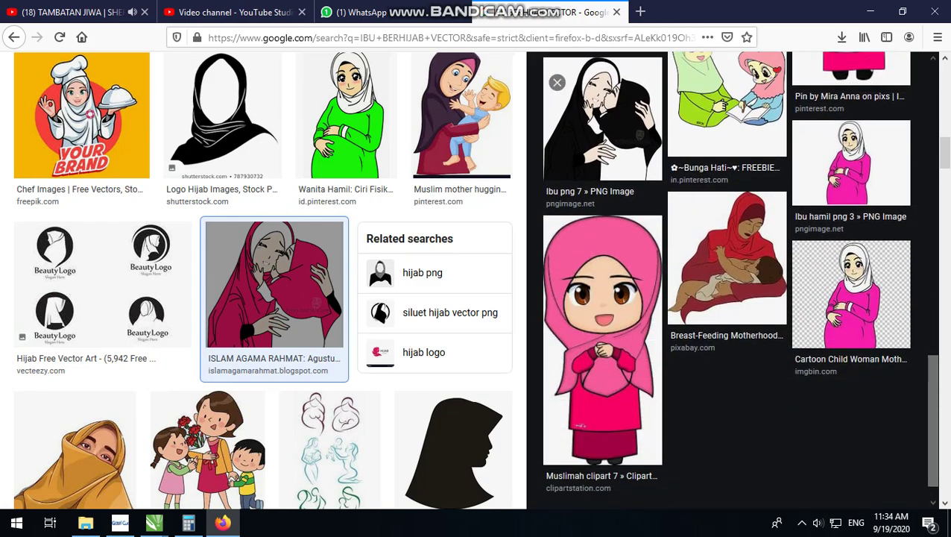
pyautogui.scroll(15, 727, 279)
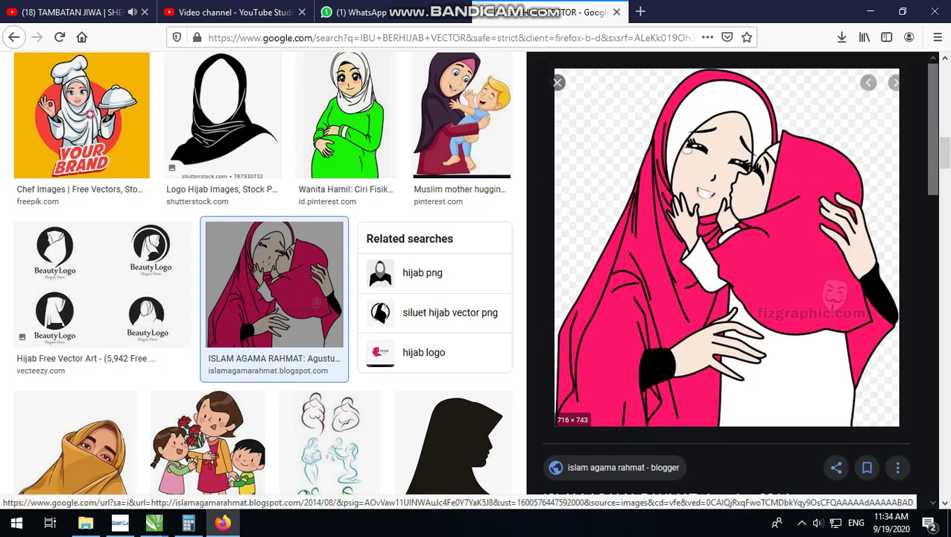
pyautogui.click(689, 242)
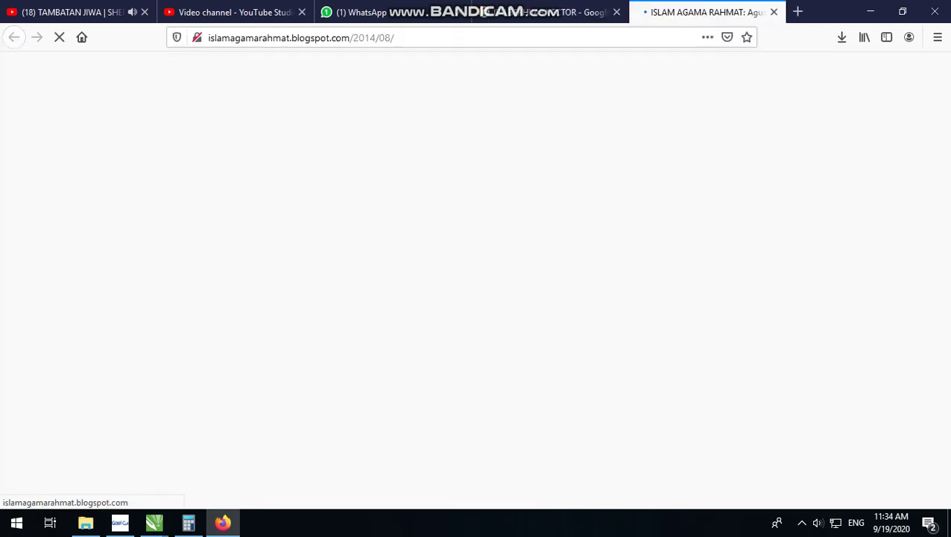
pyautogui.scroll(-5, 671, 238)
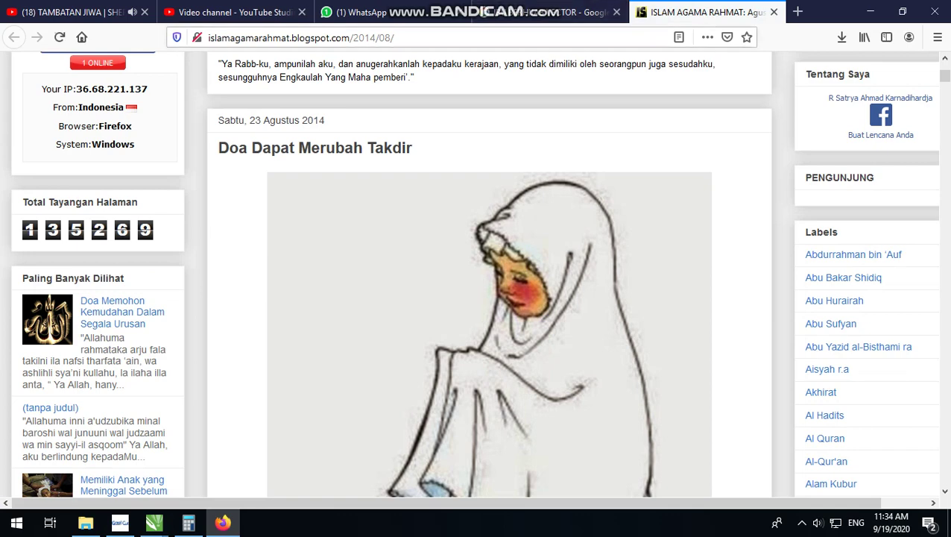
# Return to the image results, view the mother-and-child illustration as a standalone image at full size and copy it.
pyautogui.click(548, 12)
pyautogui.rightClick(718, 204)
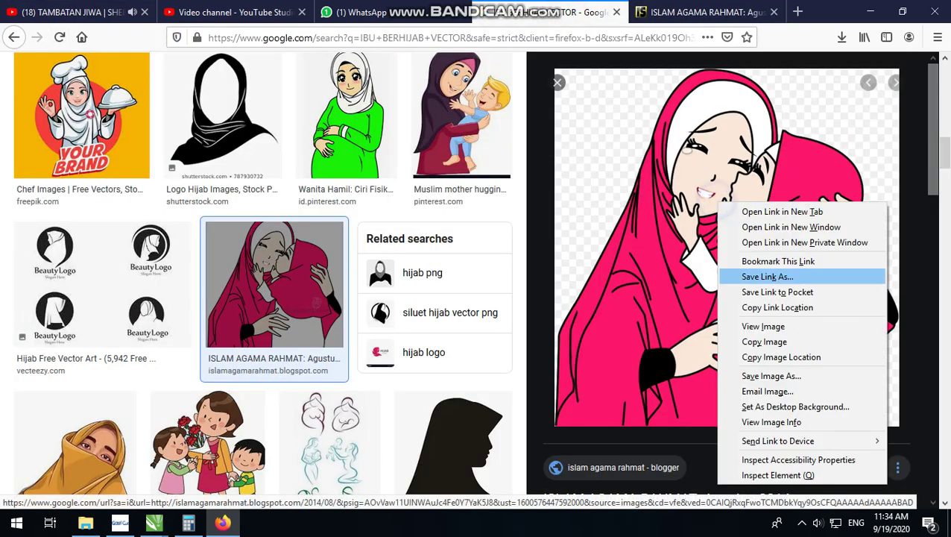
pyautogui.click(763, 326)
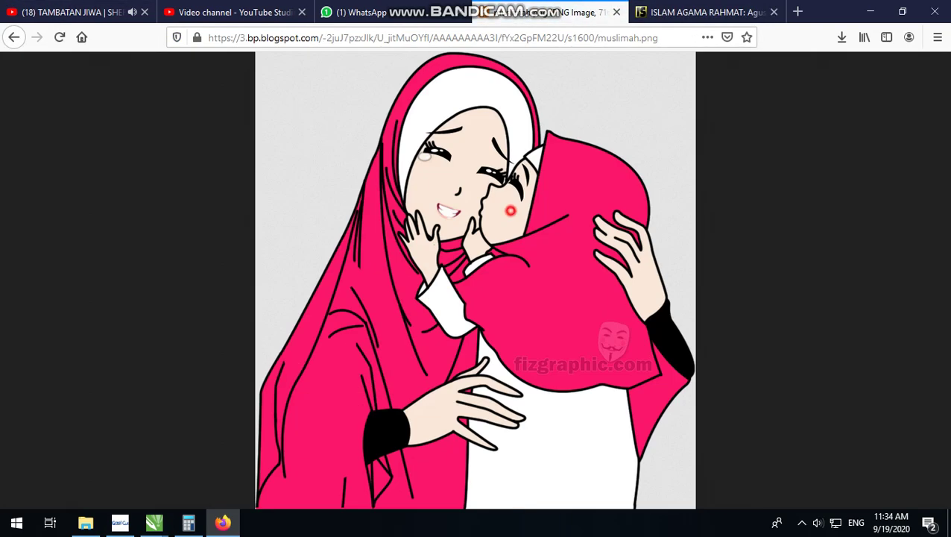
pyautogui.click(511, 210)
pyautogui.rightClick(510, 207)
pyautogui.click(555, 221)
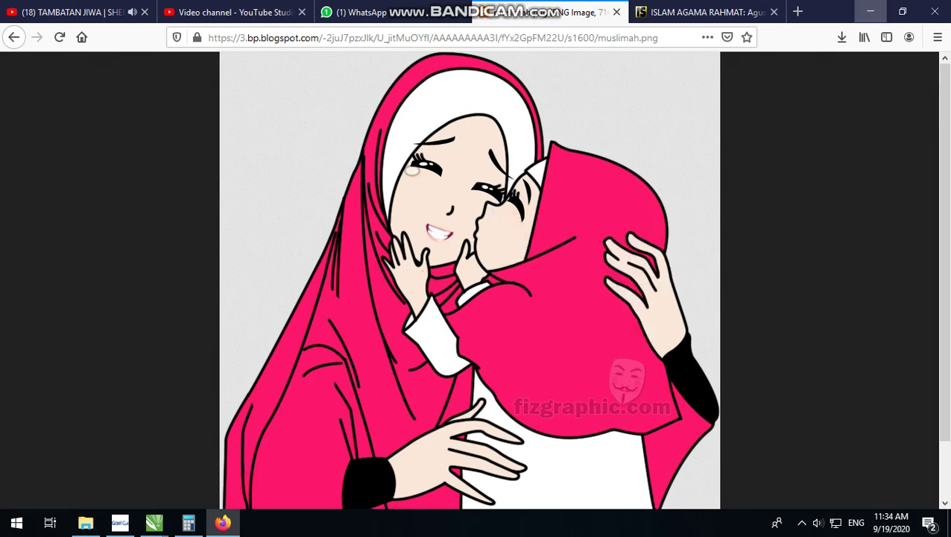
# Switch back to CorelDRAW and paste the copied mother-and-child illustration into the truck livery document.
pyautogui.click(870, 11)
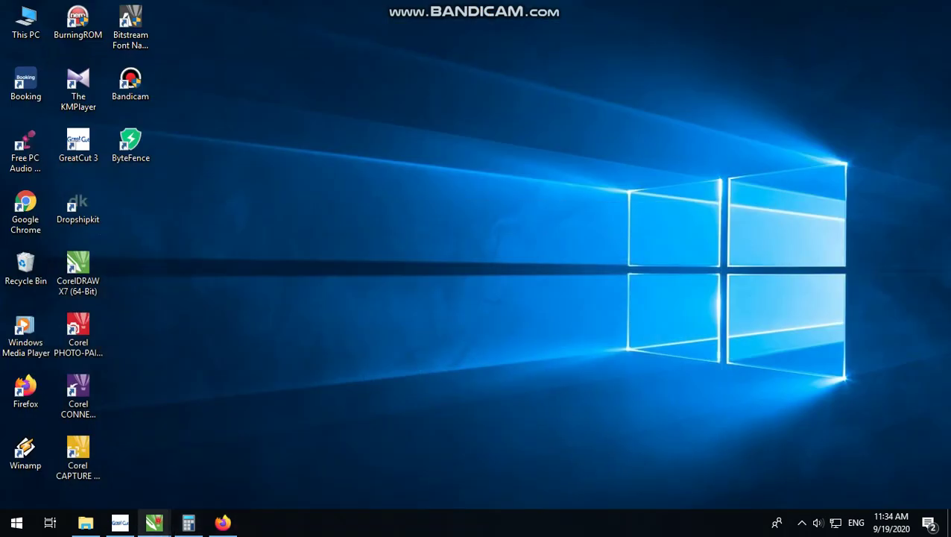
pyautogui.moveTo(154, 522)
pyautogui.click(907, 483)
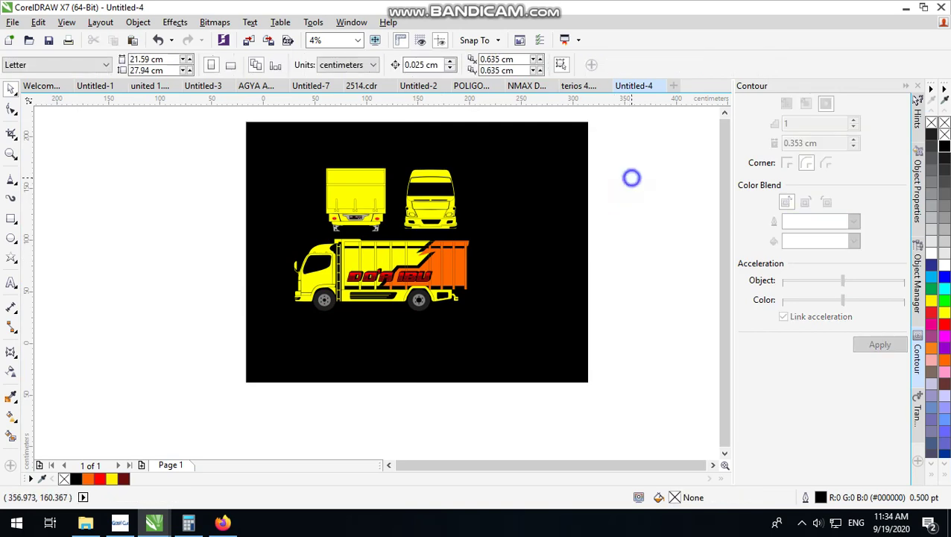
pyautogui.rightClick(631, 177)
pyautogui.click(662, 267)
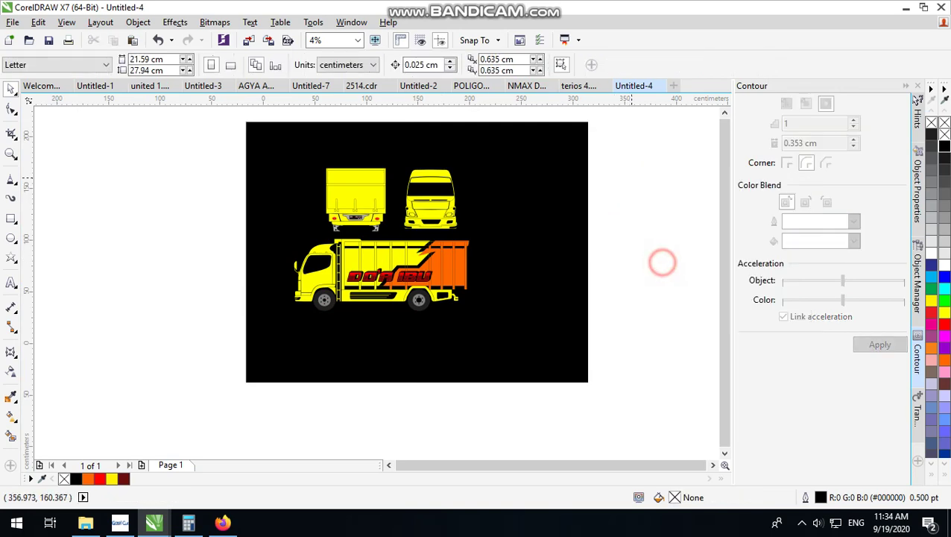
# Enlarge the mother-and-child illustration to about 46.9 × 48.7 cm and place it over the rear of the side-view truck's cargo body.
pyautogui.scroll(-1, 385, 265)
pyautogui.scroll(2, 354, 296)
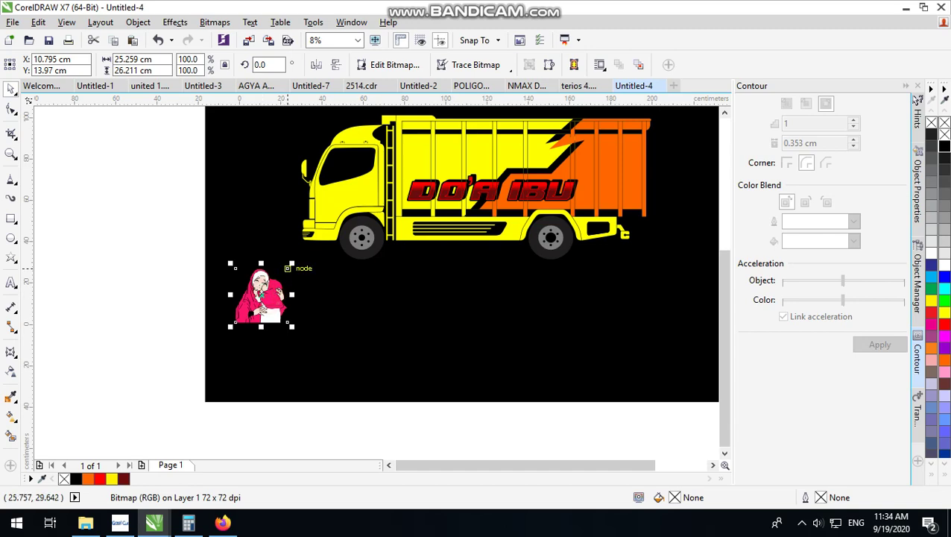
pyautogui.moveTo(292, 265); pyautogui.dragTo(343, 213)
pyautogui.moveTo(325, 267); pyautogui.dragTo(626, 170)
pyautogui.scroll(1, 626, 170)
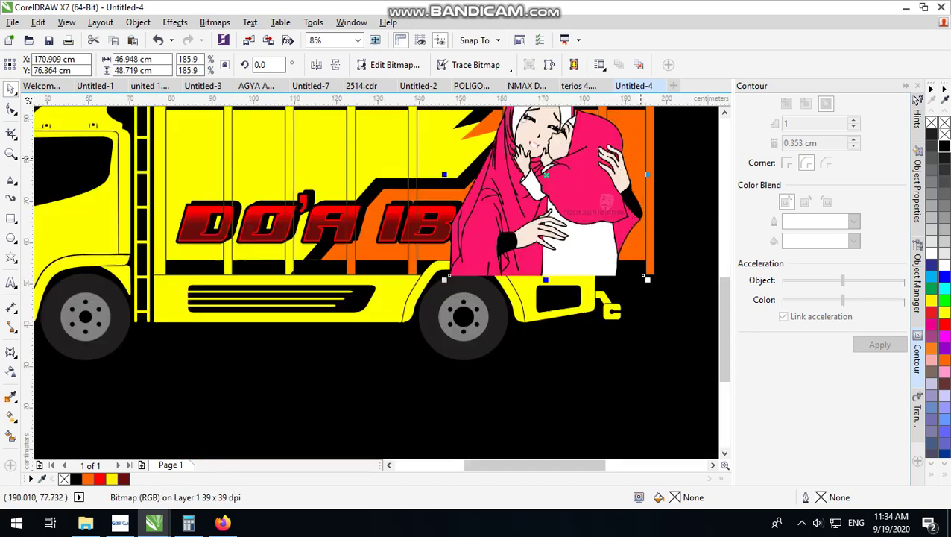
# PowerClip the mother-and-child illustration inside the side-view truck's yellow body.
pyautogui.scroll(-1, 488, 224)
pyautogui.rightClick(520, 208)
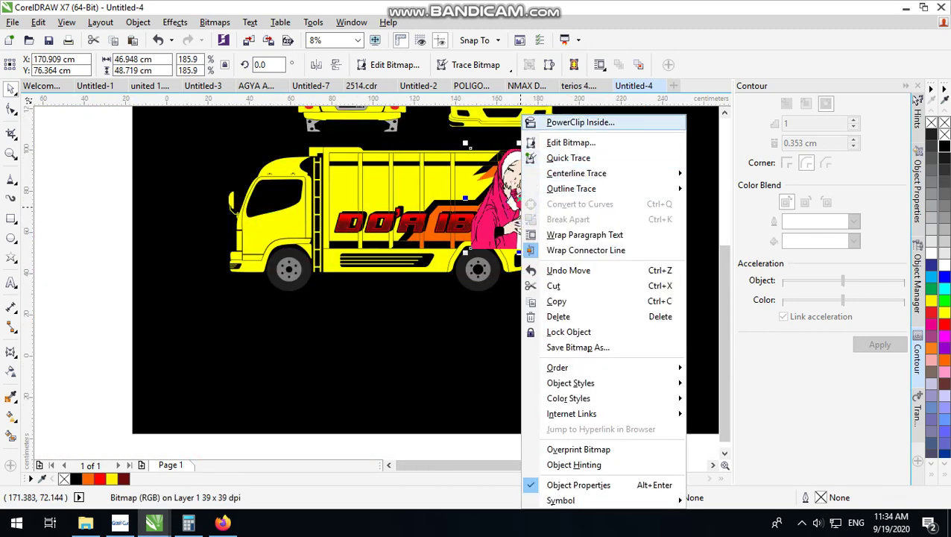
pyautogui.click(545, 121)
pyautogui.click(514, 219)
# Open the truck body's PowerClip contents, shift the illustration toward the rear and lower edge, and scale it to about 43.7 × 45.3 cm.
pyautogui.scroll(1, 528, 197)
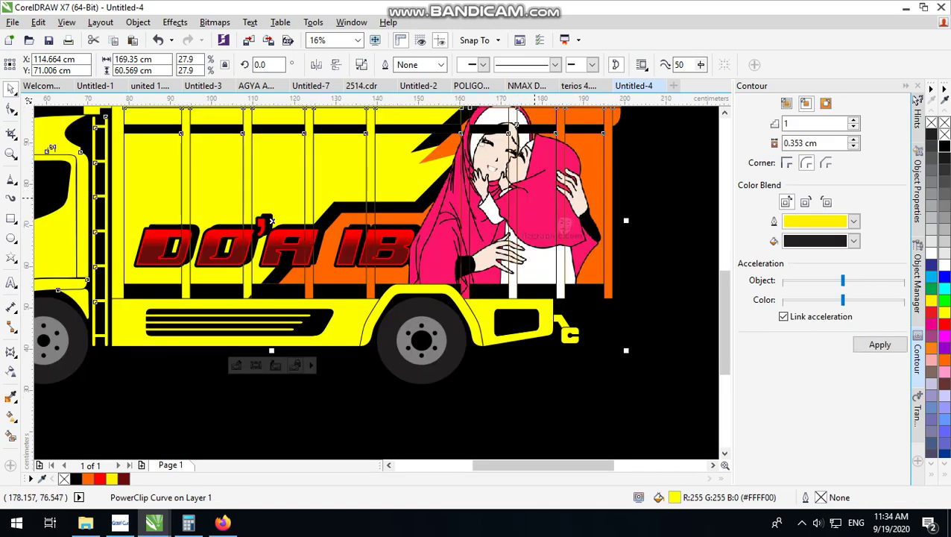
pyautogui.keyDown('ctrl'); pyautogui.click(534, 198); pyautogui.keyUp('ctrl')
pyautogui.moveTo(535, 196); pyautogui.dragTo(564, 221)
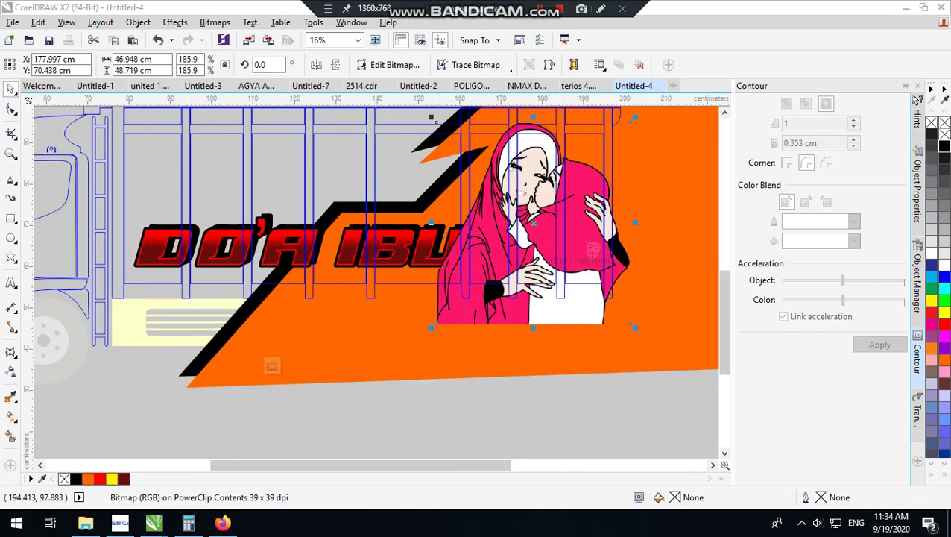
pyautogui.press('F3')
# Select the "DO'A IBU" lettering objects inside the PowerClip and bring them to the front of the layer, above the illustration.
pyautogui.click(78, 224)
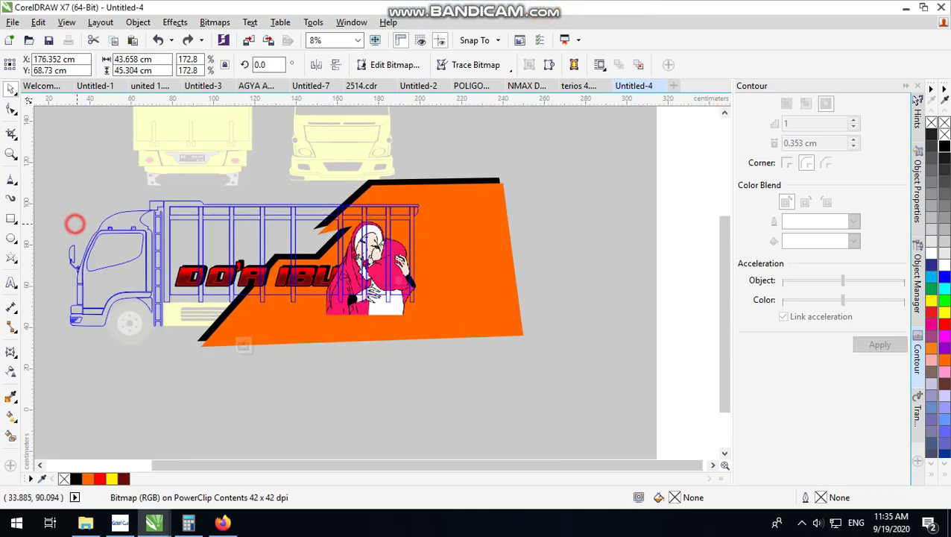
pyautogui.moveTo(373, 307); pyautogui.dragTo(379, 308)
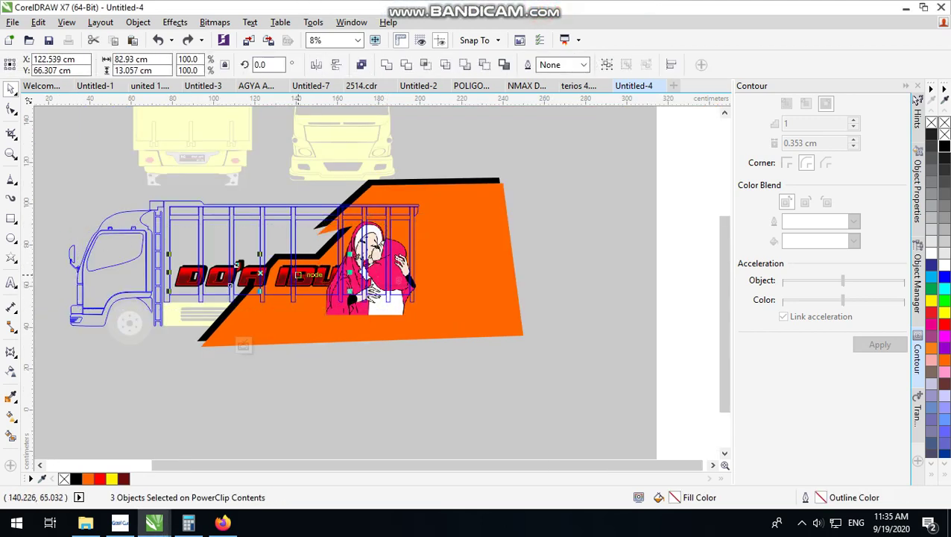
pyautogui.rightClick(297, 273)
pyautogui.moveTo(373, 368)
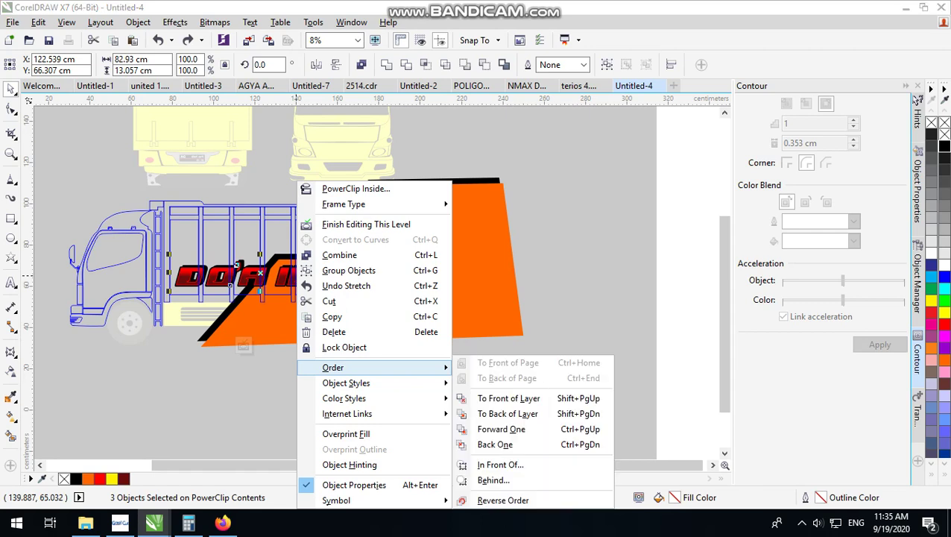
pyautogui.moveTo(351, 398)
pyautogui.click(604, 246)
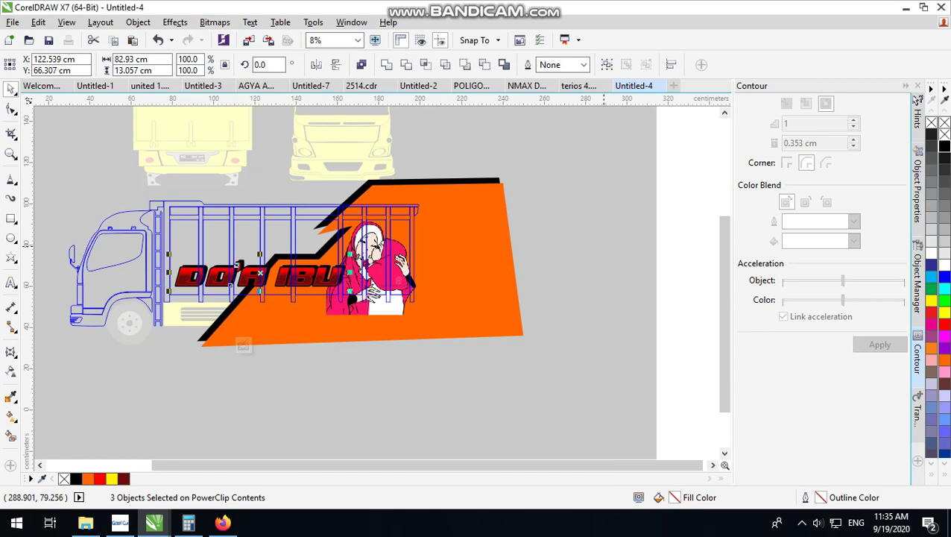
# Slightly resize the "DO'A IBU" lettering where it overlaps the illustration, and select the mother-and-child bitmap.
pyautogui.scroll(2, 325, 280)
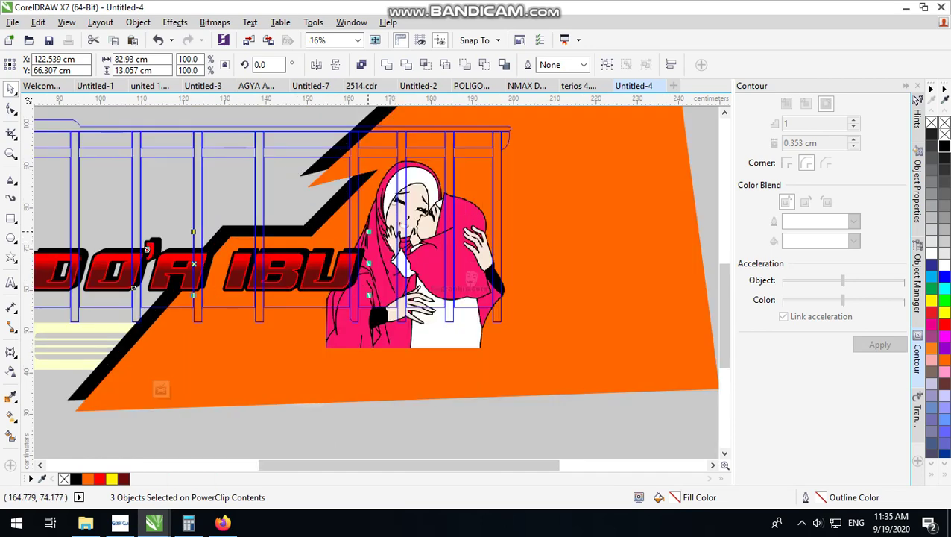
pyautogui.moveTo(368, 231)
pyautogui.mouseDown()
pyautogui.moveTo(384, 233)
pyautogui.moveTo(372, 237)
pyautogui.mouseUp()
pyautogui.click(436, 241)
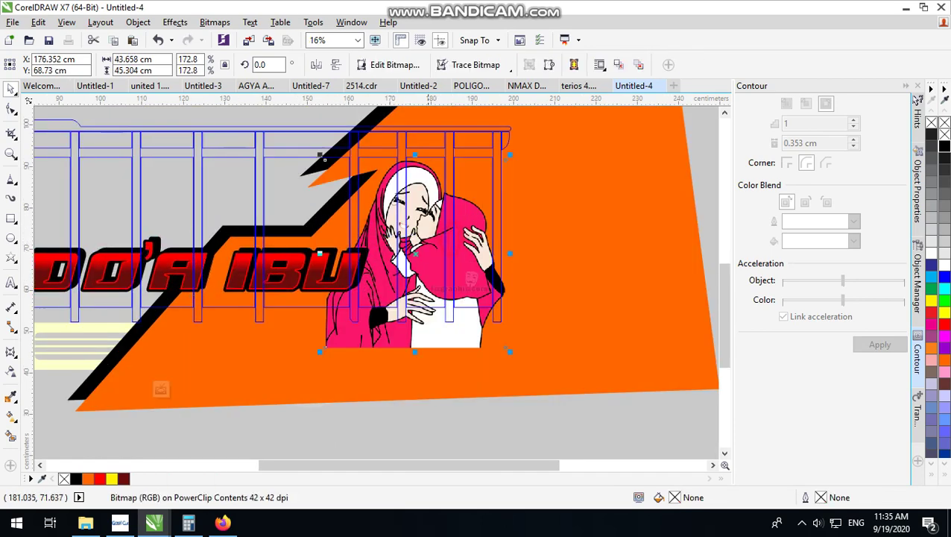